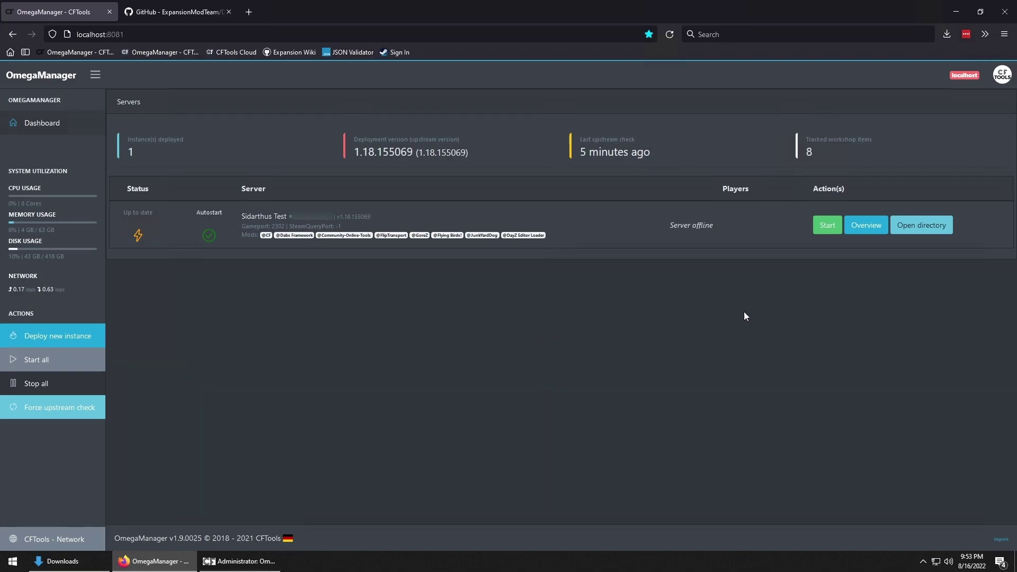
- Find DayZ-Expansion-Licensed in the test server's available mods and add it
{"action": "left_click", "coordinate": [866, 225]}
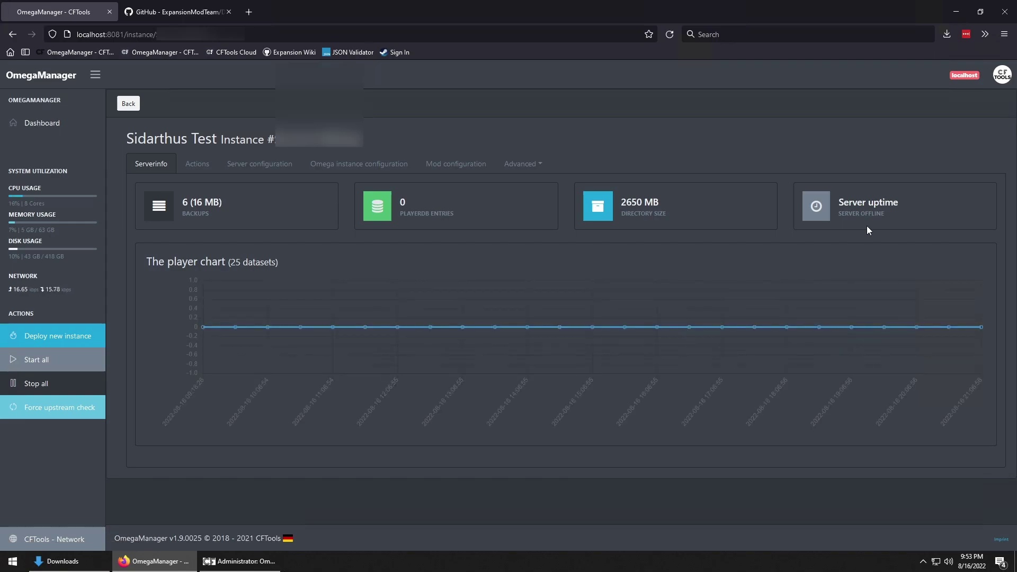
{"action": "left_click", "coordinate": [456, 163]}
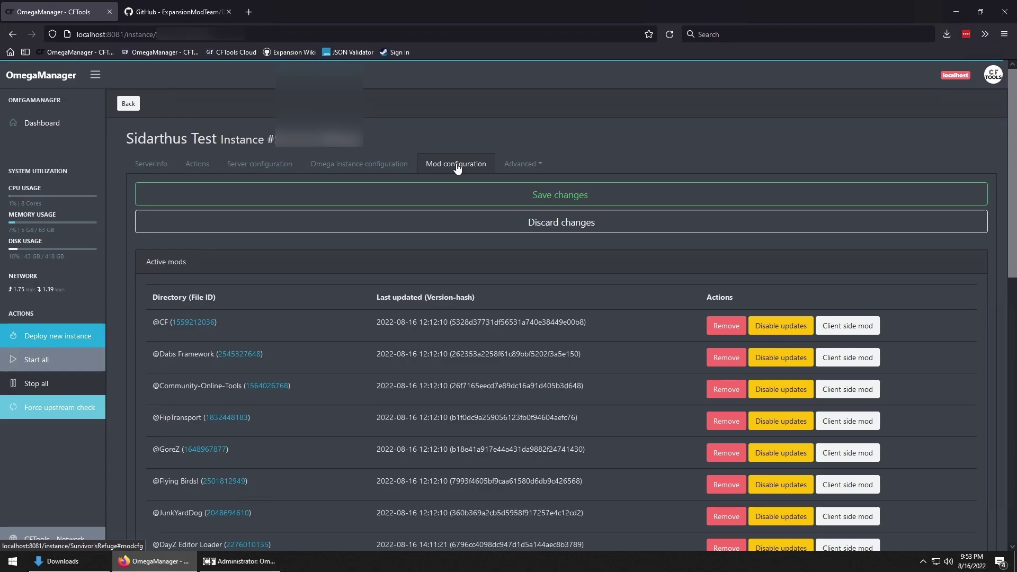
{"action": "scroll", "coordinate": [459, 211], "scroll_direction": "down", "scroll_amount": 5}
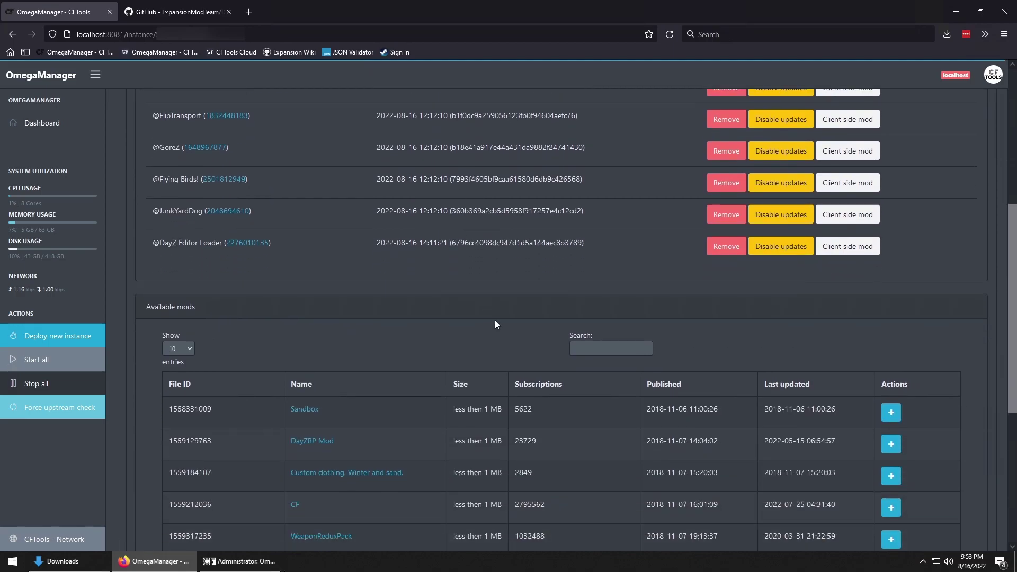
{"action": "scroll", "coordinate": [495, 324], "scroll_direction": "down", "scroll_amount": 1}
{"action": "left_click", "coordinate": [587, 272]}
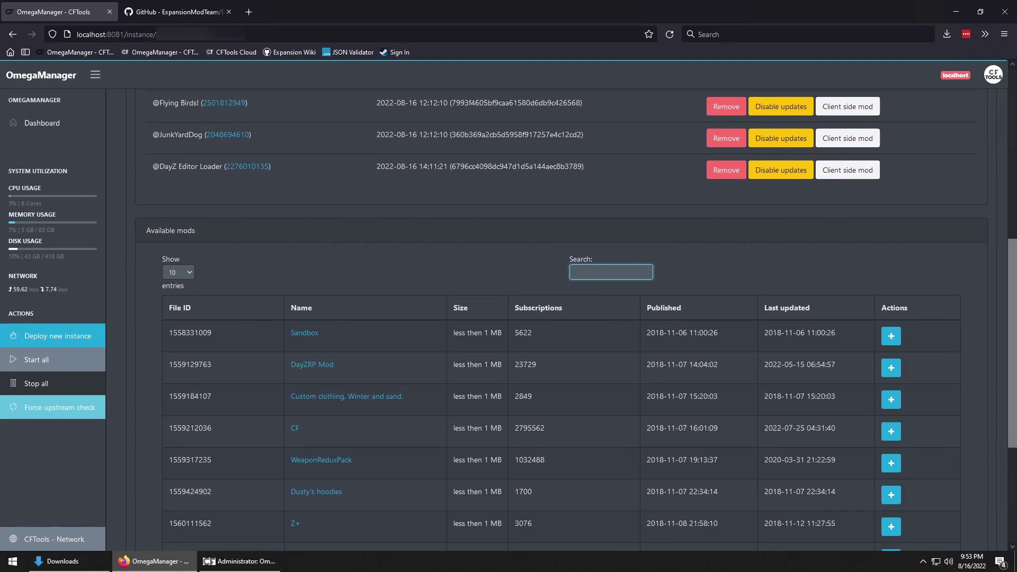
{"action": "type", "text": "Expa"}
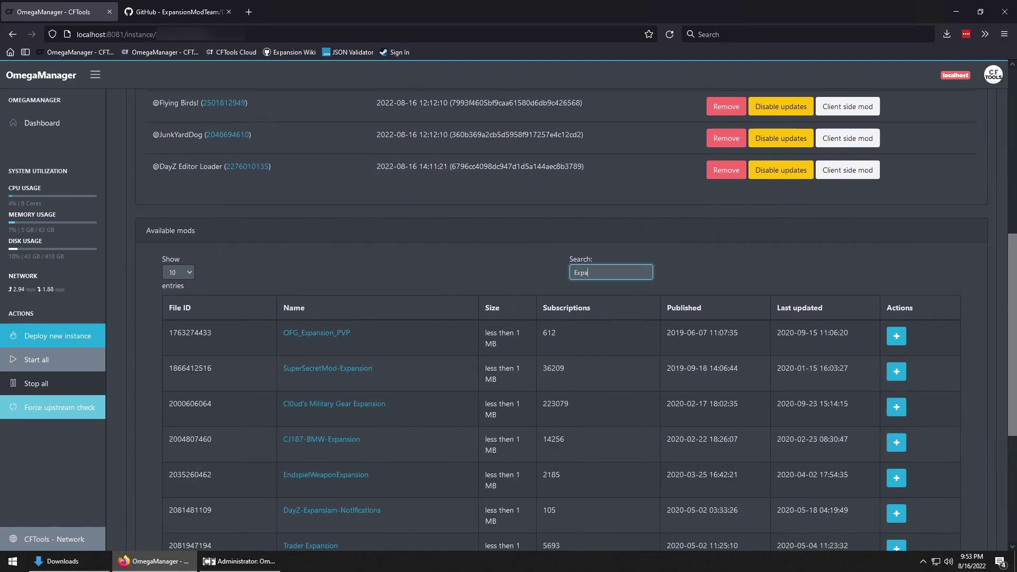
{"action": "type", "text": "nsion "}
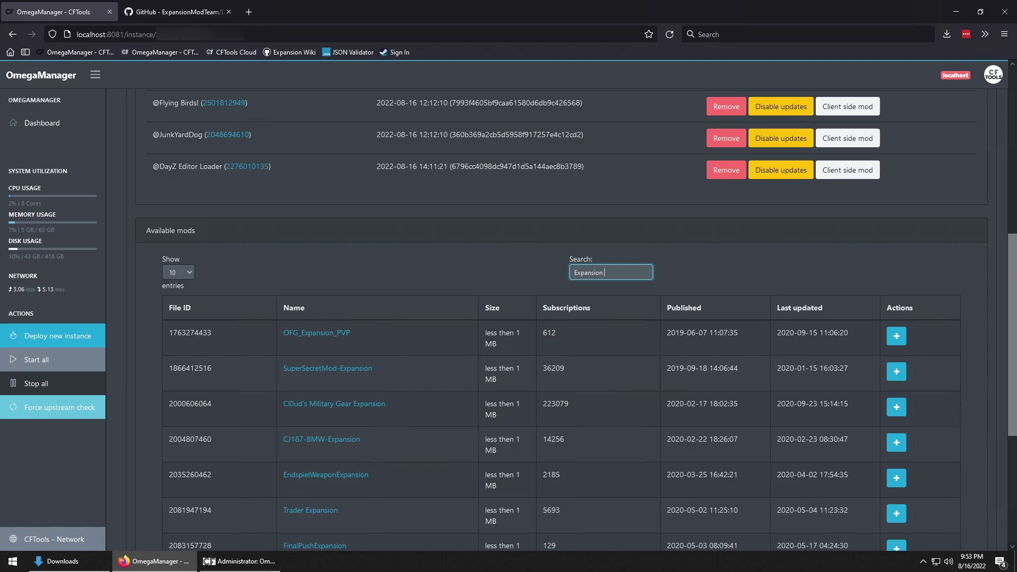
{"action": "type", "text": "lic"}
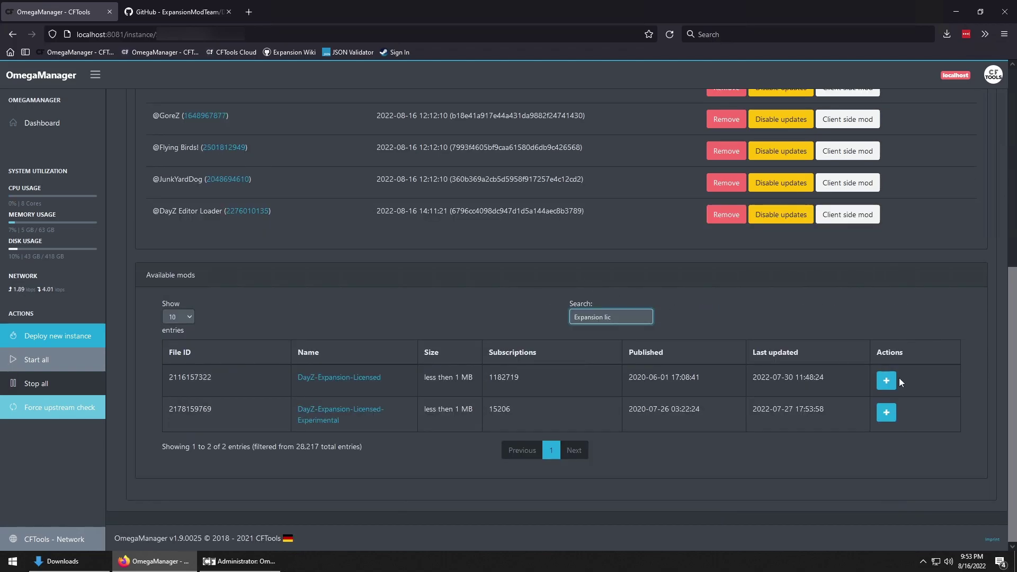
{"action": "left_click", "coordinate": [886, 381]}
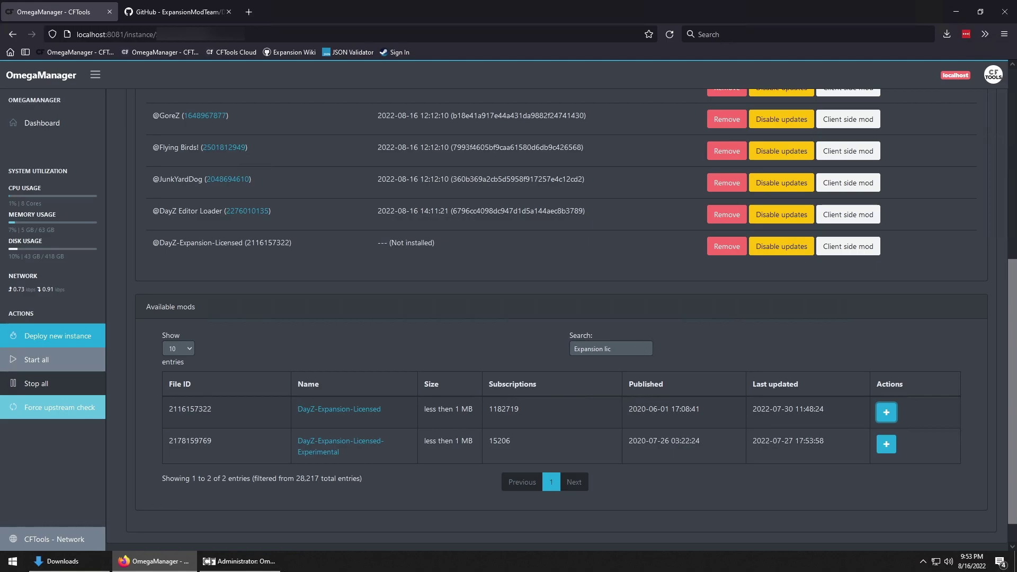
- Change the search to 'Expansion bund' and add DayZ-Expansion-Bundle to the active mods
{"action": "left_click", "coordinate": [611, 348]}
{"action": "key", "text": "BackSpace"}
{"action": "key", "text": "BackSpace"}
{"action": "key", "text": "BackSpace"}
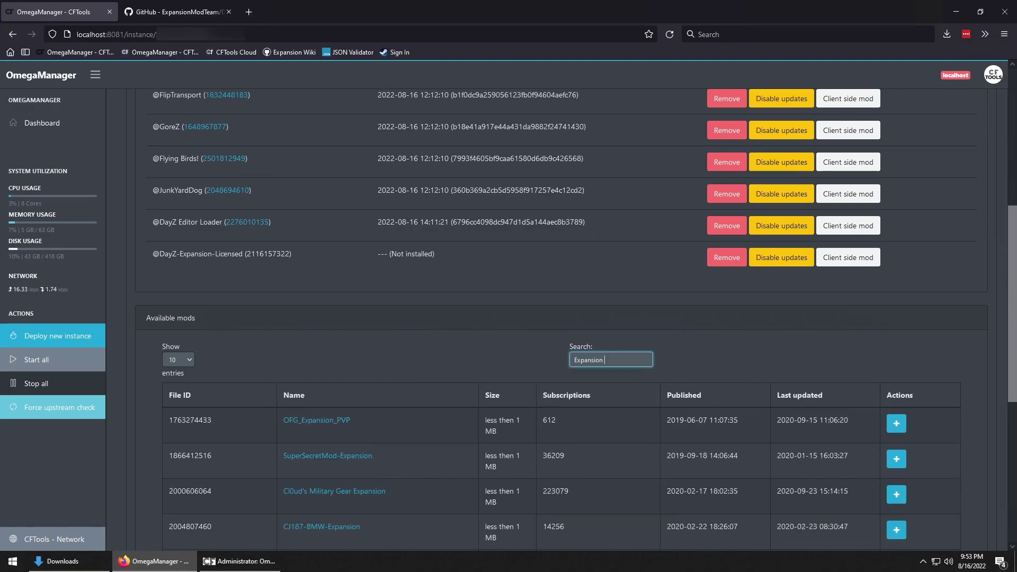
{"action": "type", "text": "bund"}
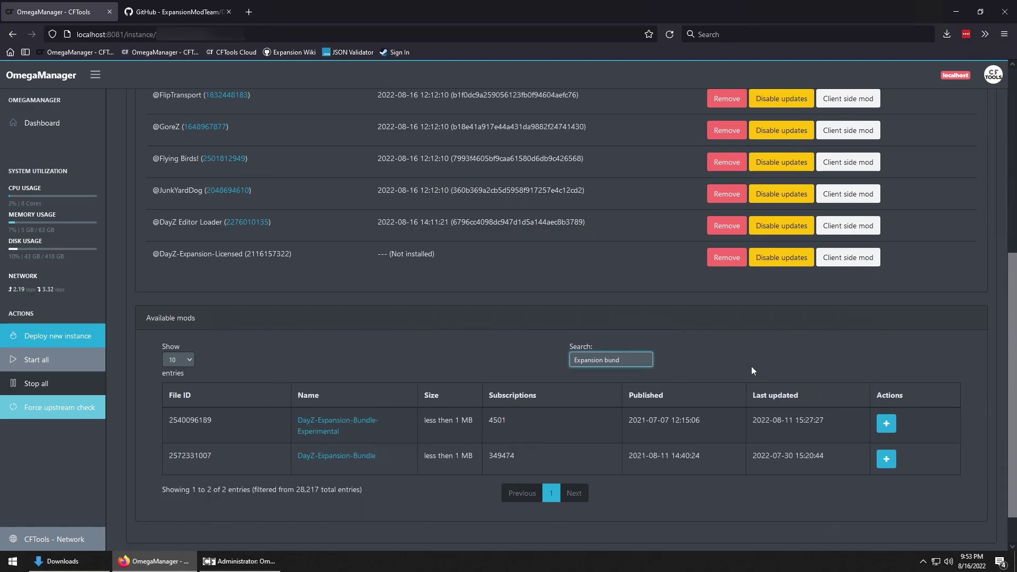
{"action": "left_click", "coordinate": [886, 459]}
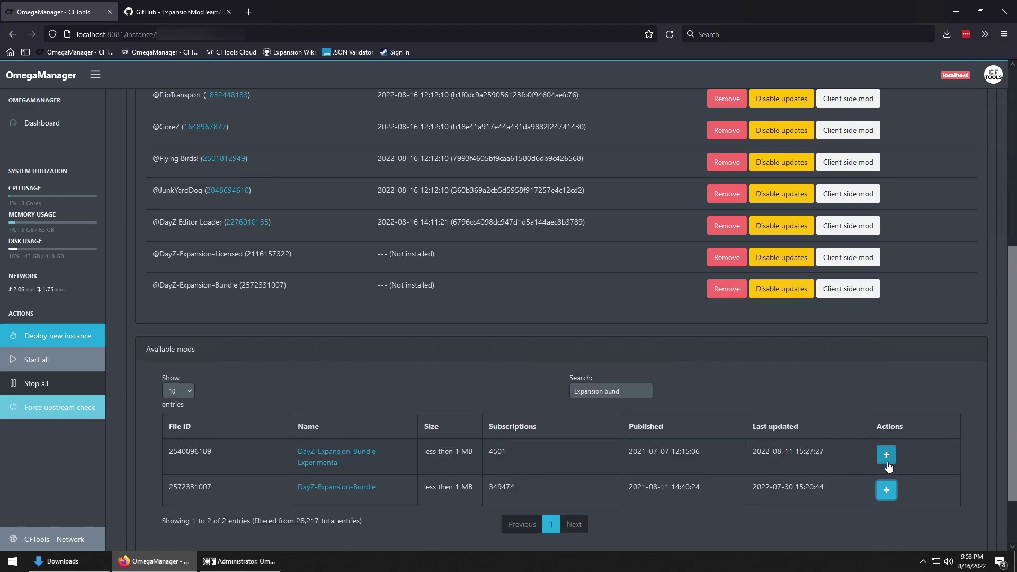
{"action": "scroll", "coordinate": [472, 318], "scroll_direction": "up", "scroll_amount": 3}
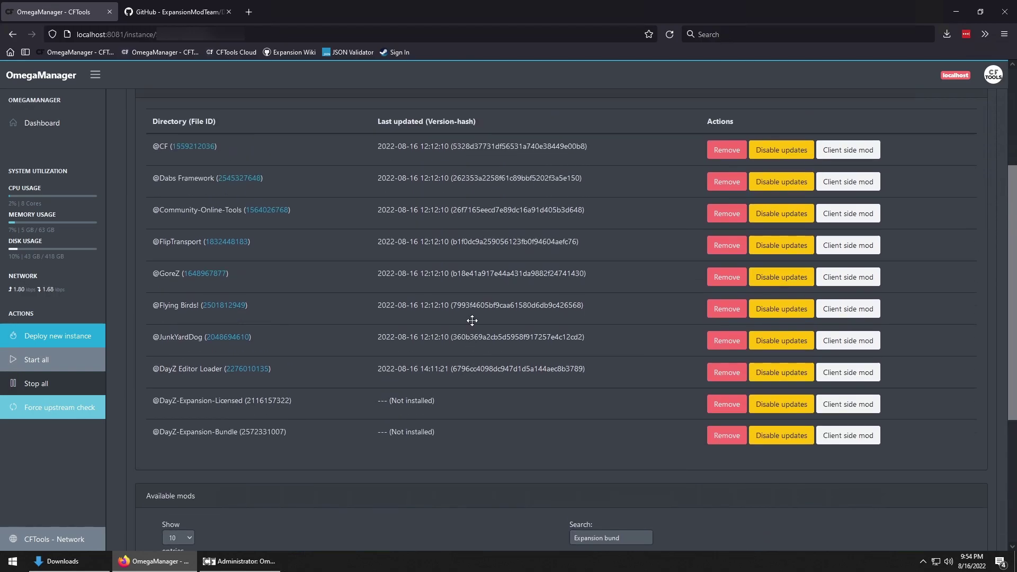
{"action": "scroll", "coordinate": [473, 319], "scroll_direction": "up", "scroll_amount": 4}
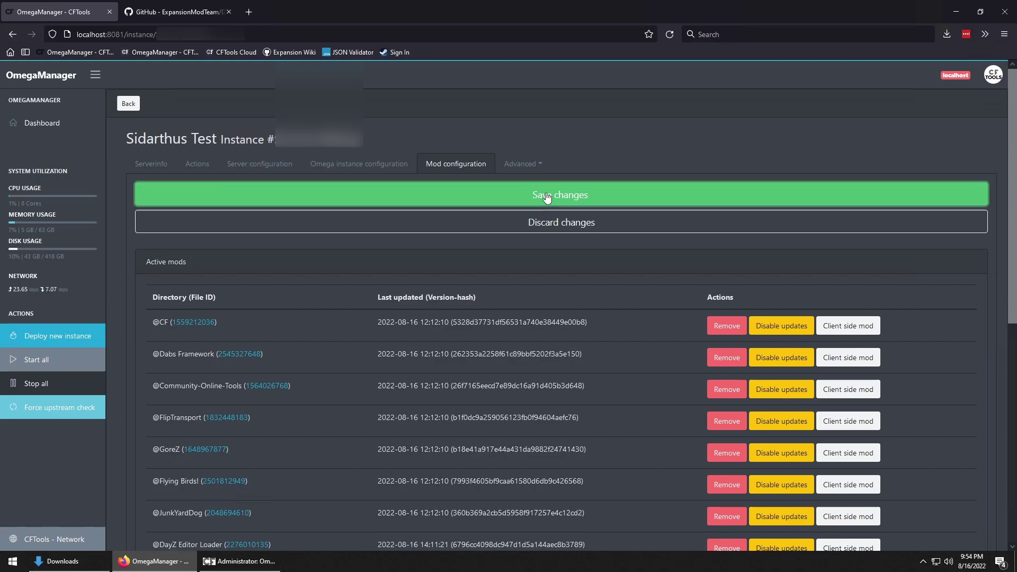
- Save the mod configuration and install the newly added Expansion mods from the Dashboard
{"action": "left_click", "coordinate": [546, 197]}
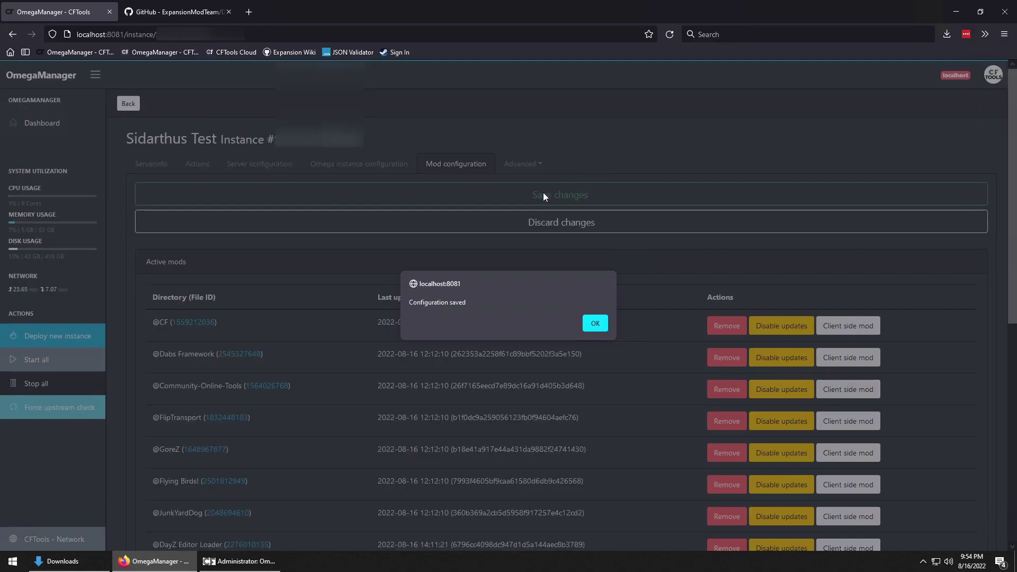
{"action": "left_click", "coordinate": [594, 324]}
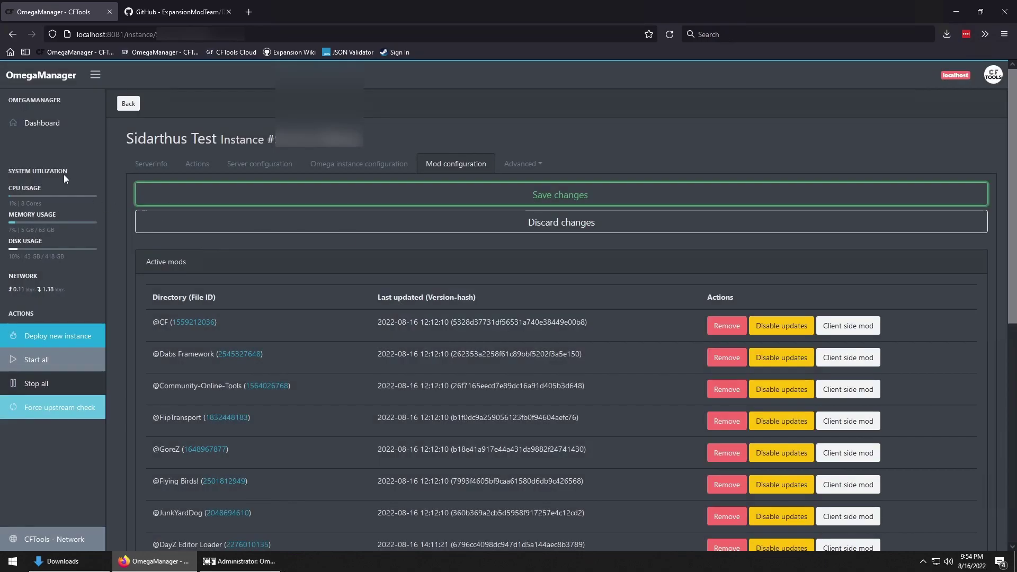
{"action": "left_click", "coordinate": [41, 126]}
{"action": "left_click", "coordinate": [843, 153]}
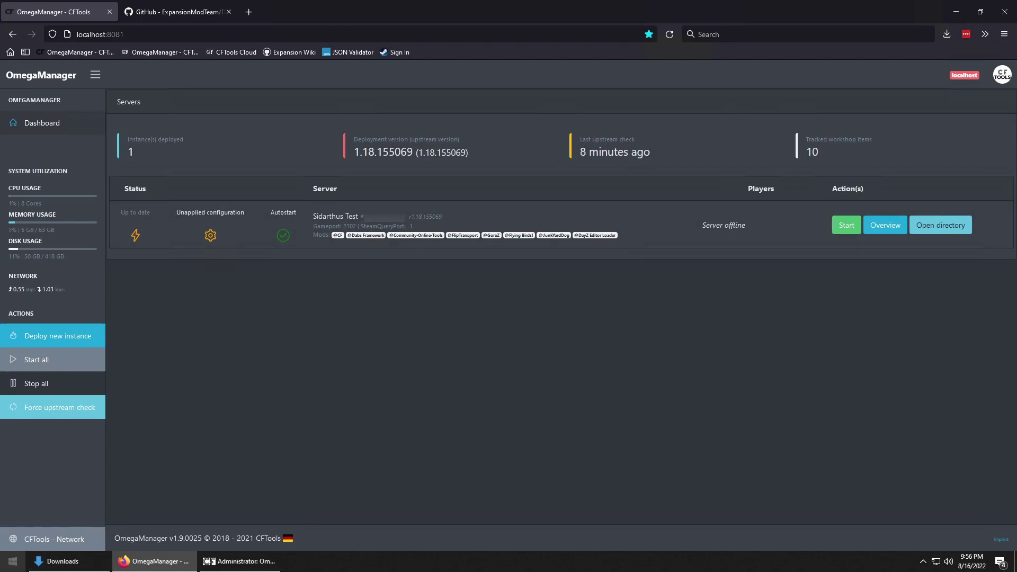
- Open C:\OmegaManager\servers\<server>\mpmissions\dayzOffline.chernarusplus in File Explorer
{"action": "left_click", "coordinate": [13, 561]}
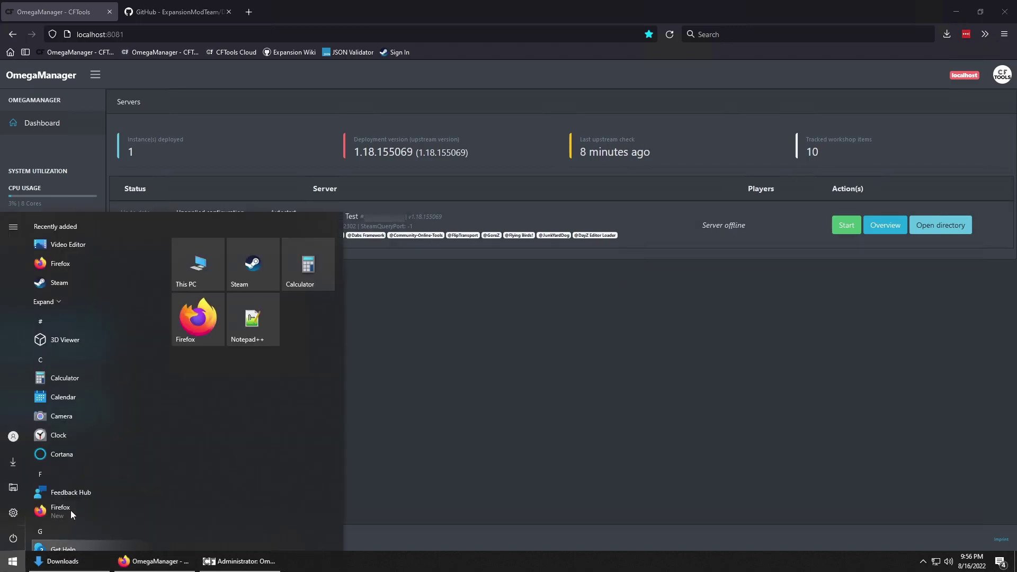
{"action": "left_click", "coordinate": [203, 269]}
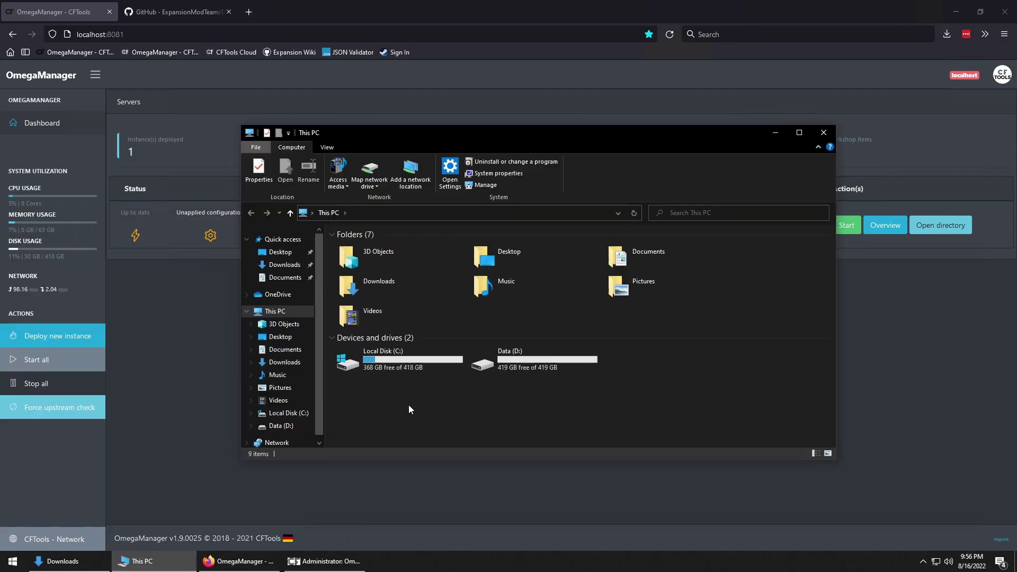
{"action": "double_click", "coordinate": [395, 357]}
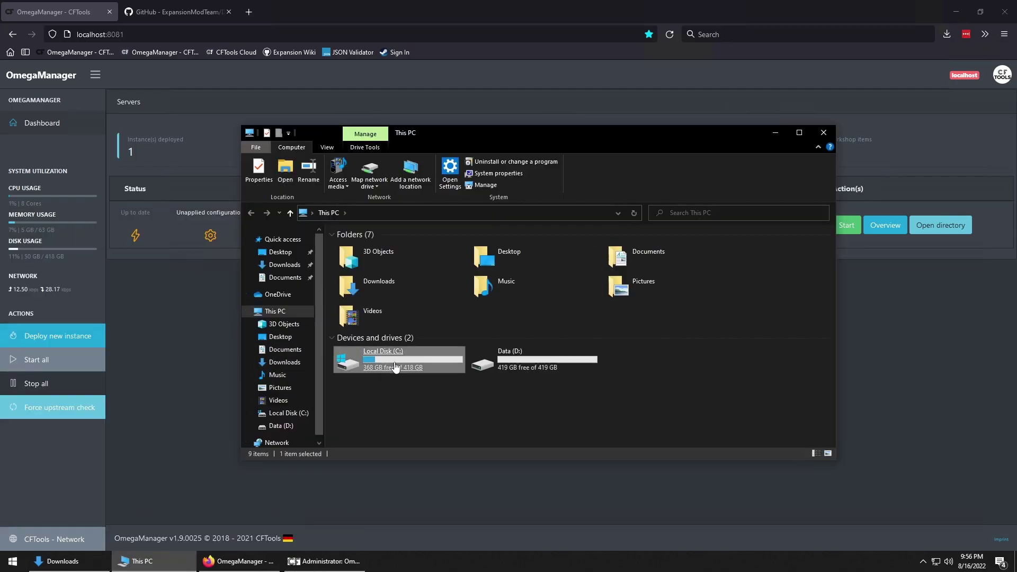
{"action": "double_click", "coordinate": [368, 258]}
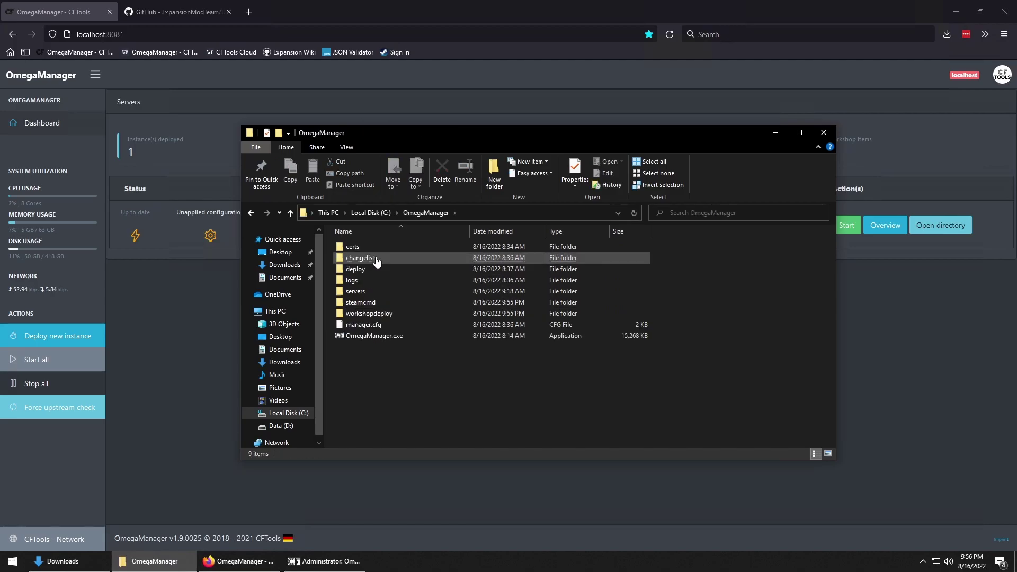
{"action": "left_click", "coordinate": [369, 258]}
{"action": "double_click", "coordinate": [360, 290]}
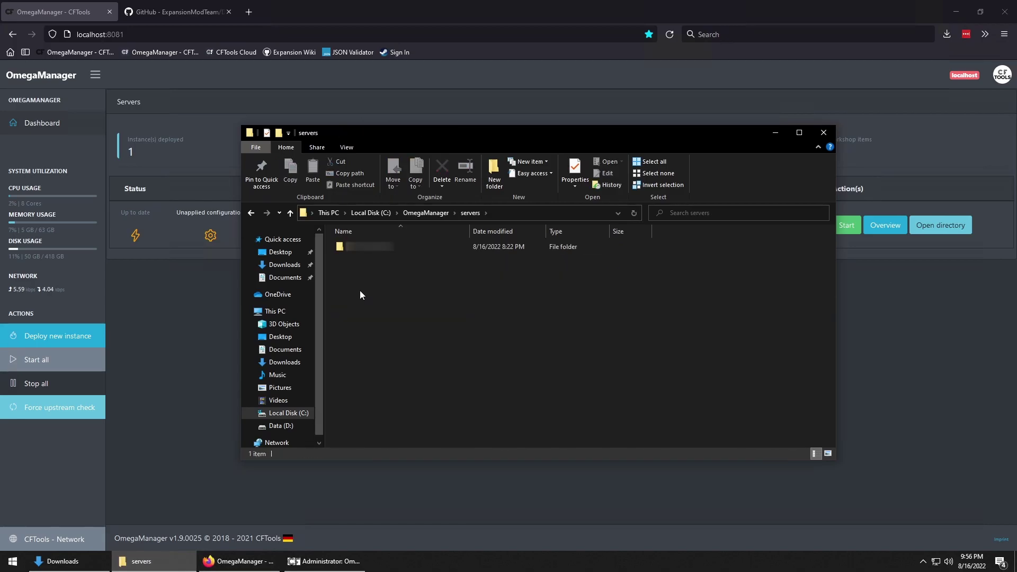
{"action": "double_click", "coordinate": [377, 249]}
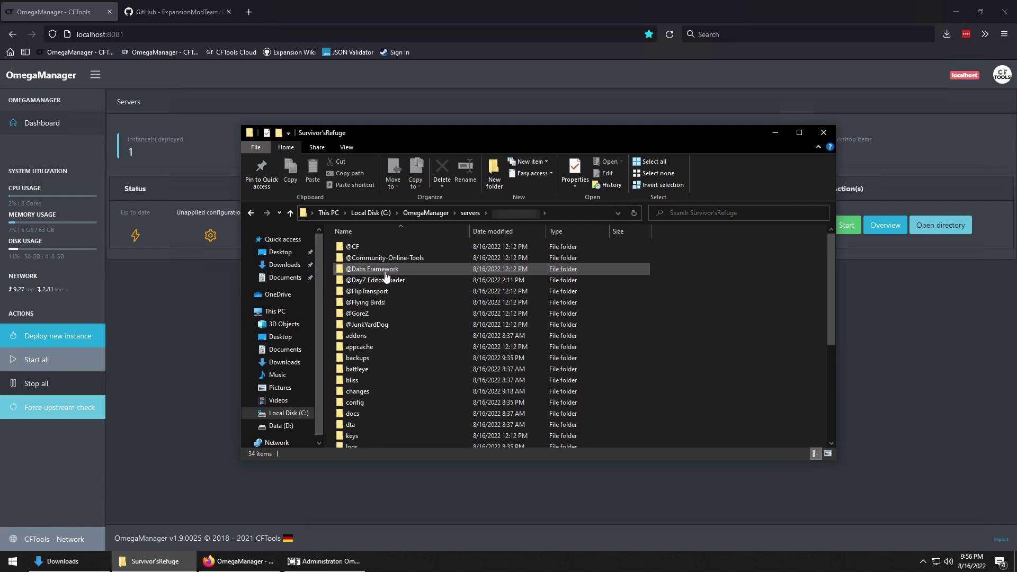
{"action": "scroll", "coordinate": [432, 352], "scroll_direction": "down", "scroll_amount": 5}
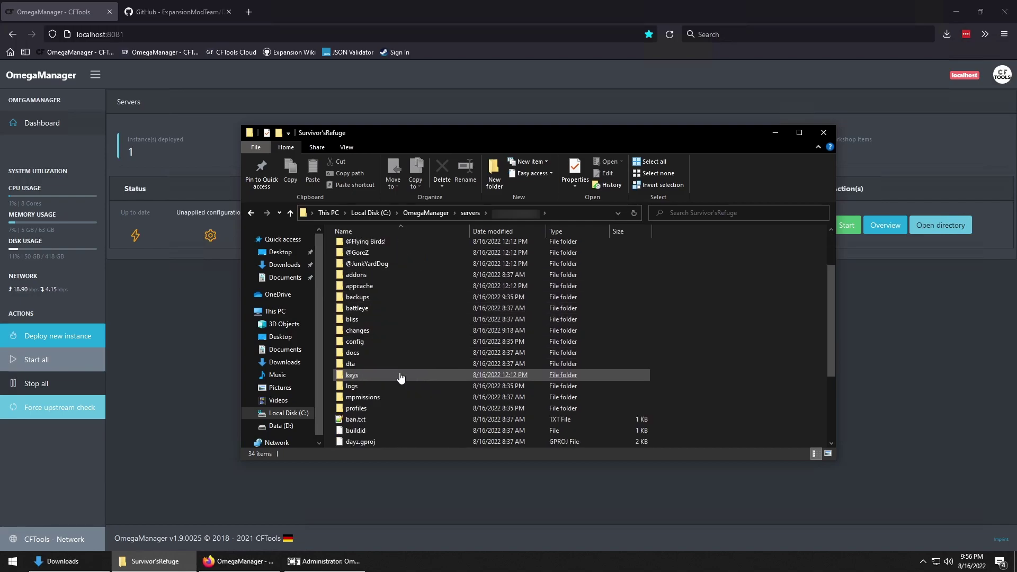
{"action": "double_click", "coordinate": [366, 392]}
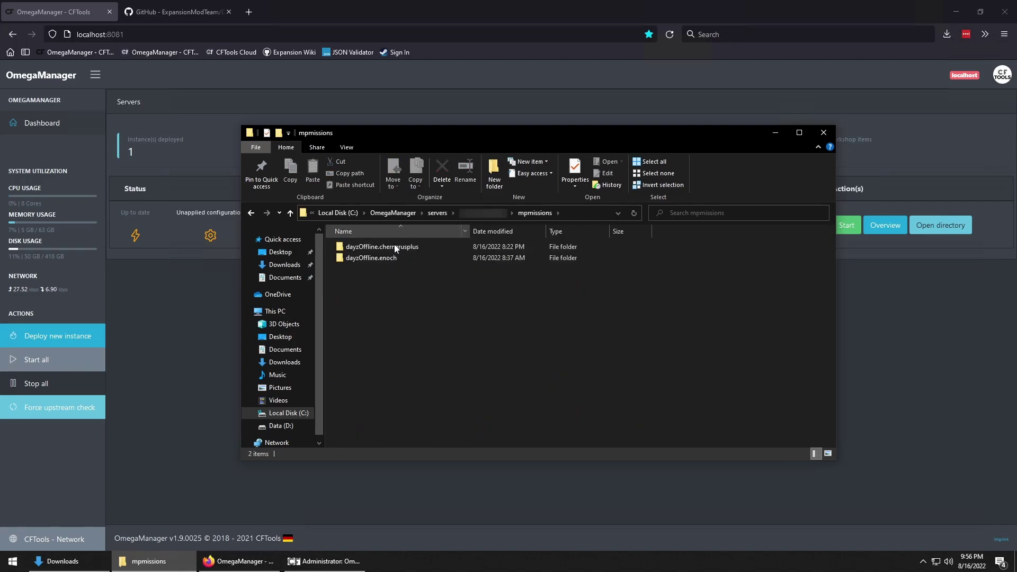
{"action": "double_click", "coordinate": [371, 247]}
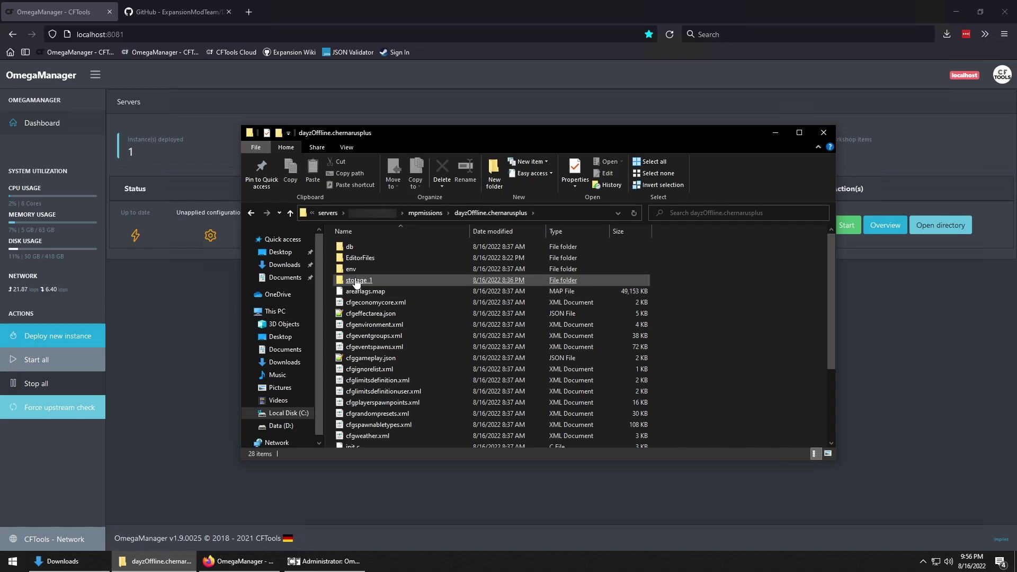
- Delete the storage_1 folder to the Recycle Bin and close the mission folder window
{"action": "left_click", "coordinate": [424, 280]}
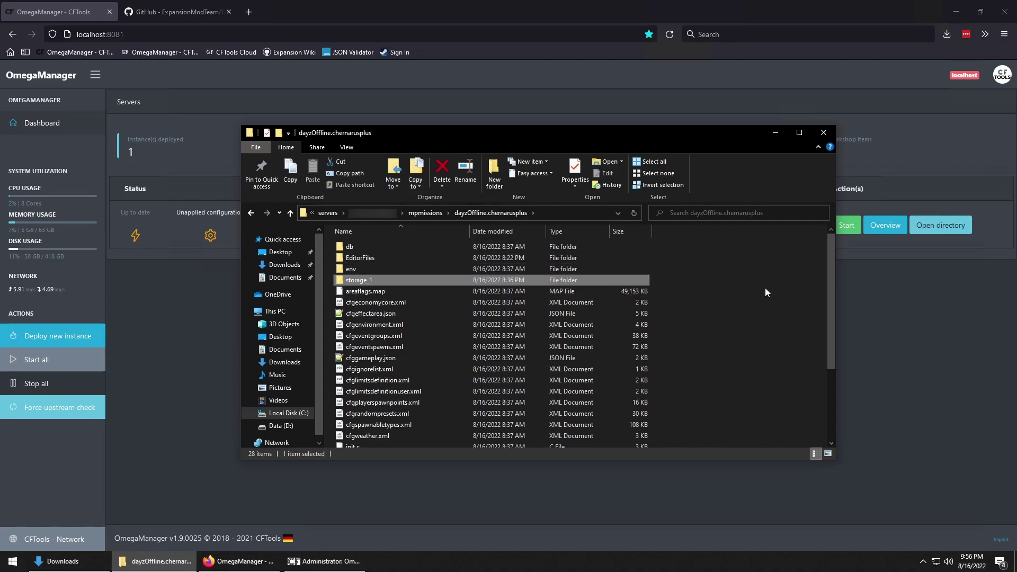
{"action": "key", "text": "Delete"}
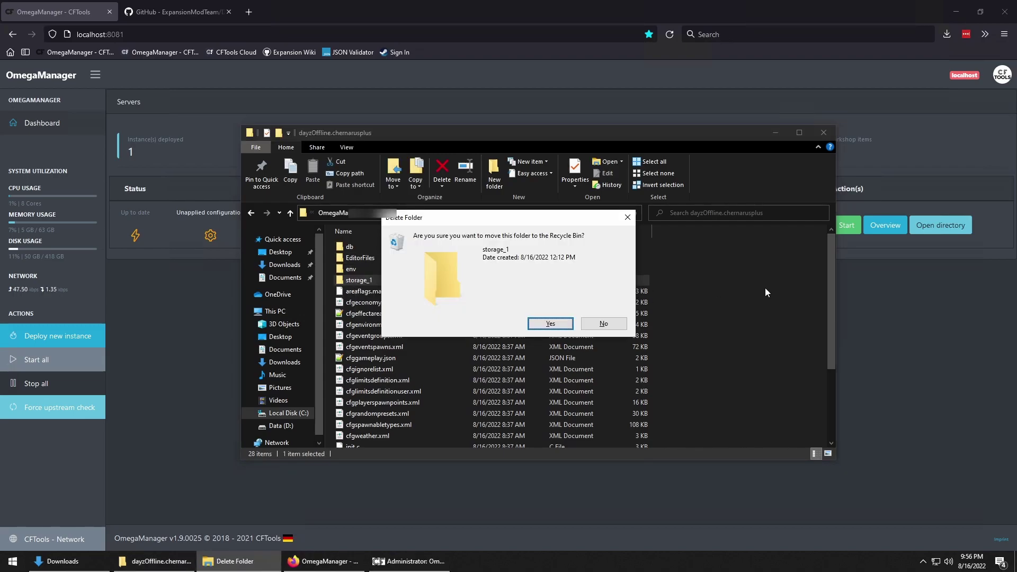
{"action": "key", "text": "Return"}
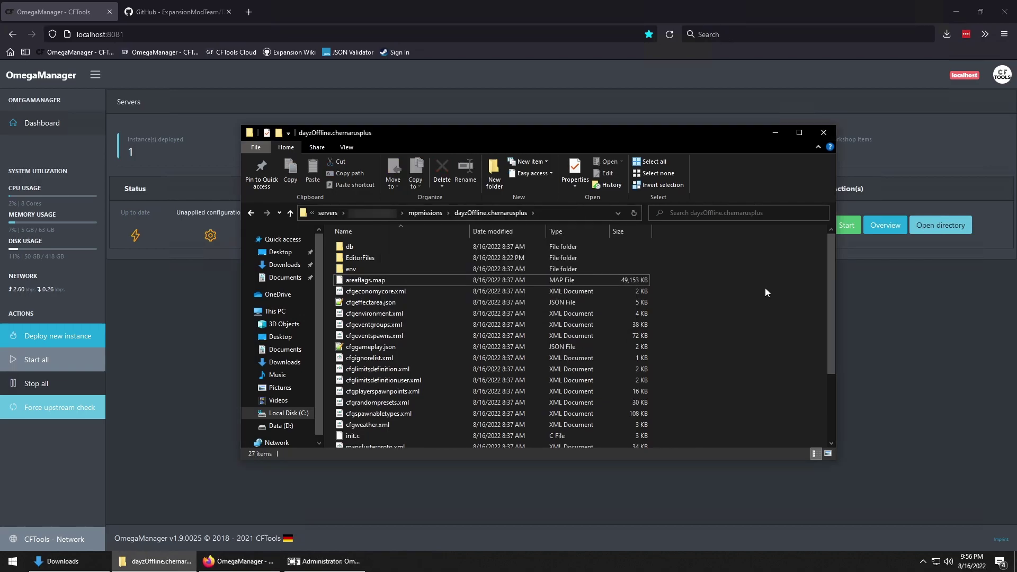
{"action": "left_click", "coordinate": [822, 134]}
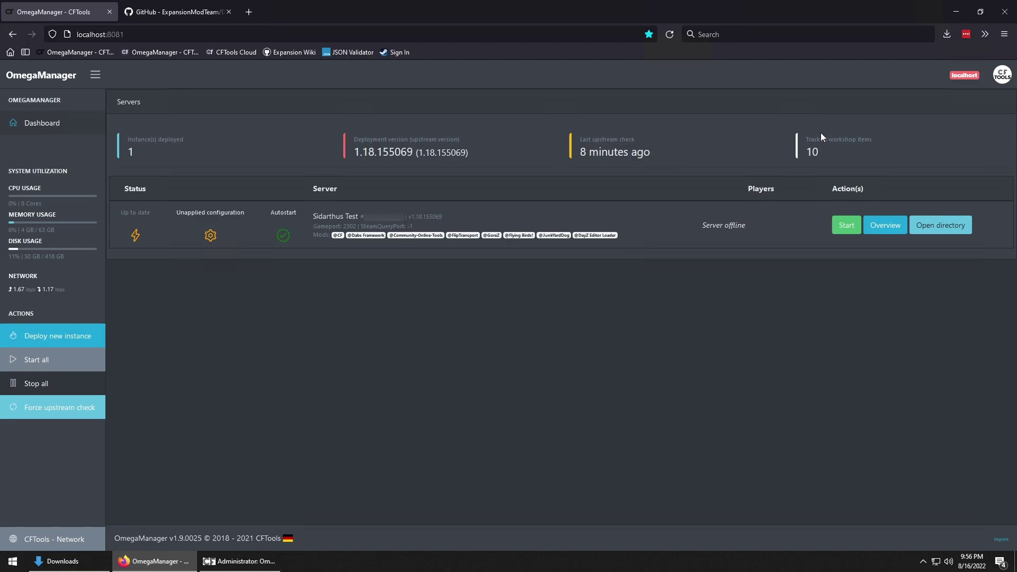
- Start the Sidarthus Test server with the Expansion mods, check its console, then shut it down
{"action": "left_click", "coordinate": [844, 227]}
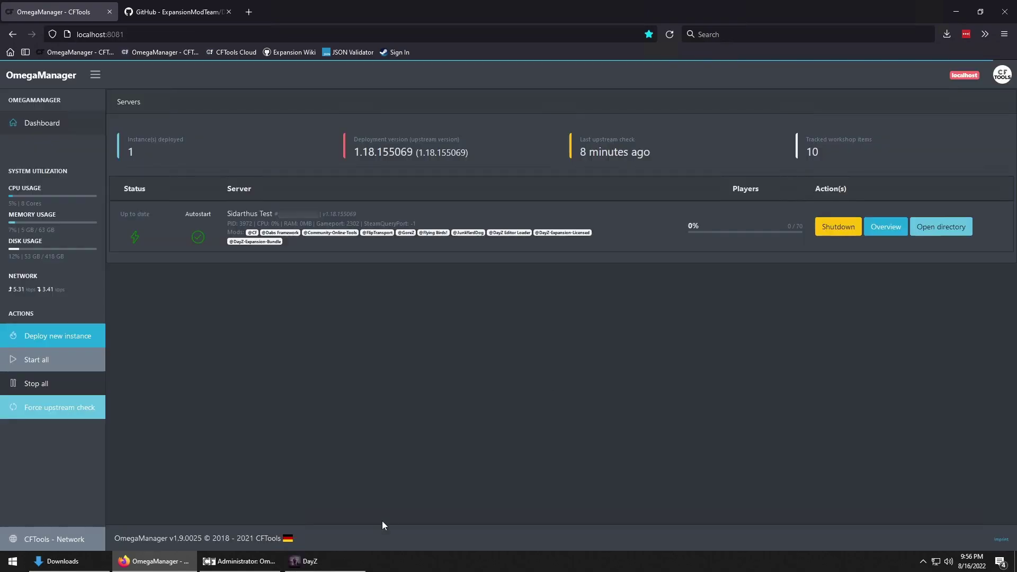
{"action": "left_click", "coordinate": [349, 564]}
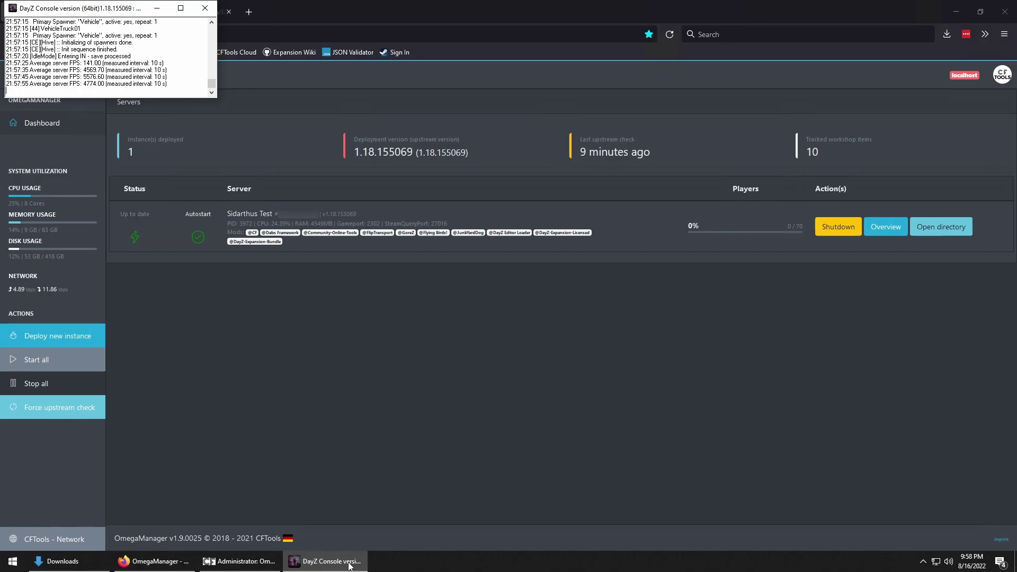
{"action": "left_click", "coordinate": [841, 232]}
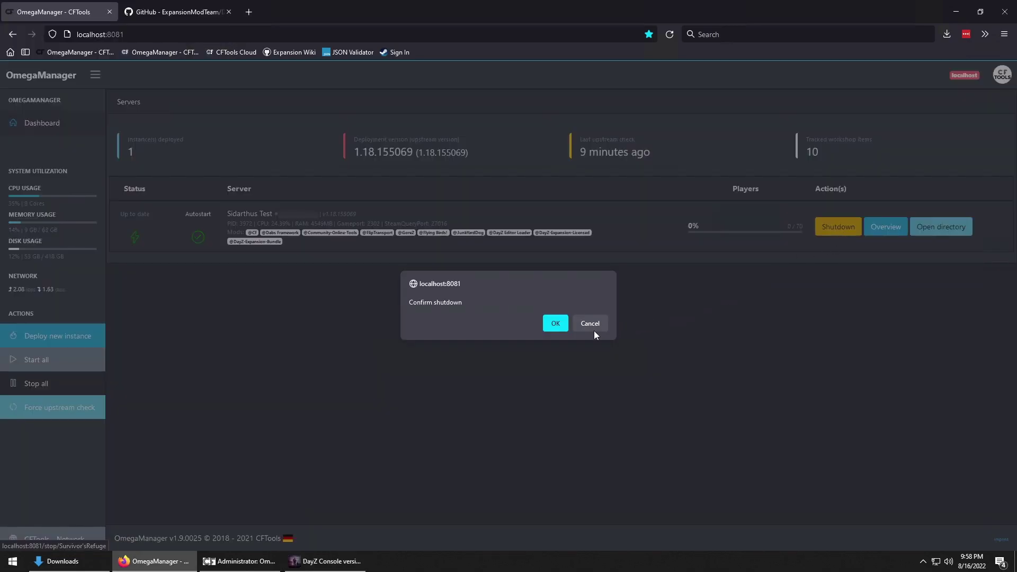
{"action": "left_click", "coordinate": [556, 324]}
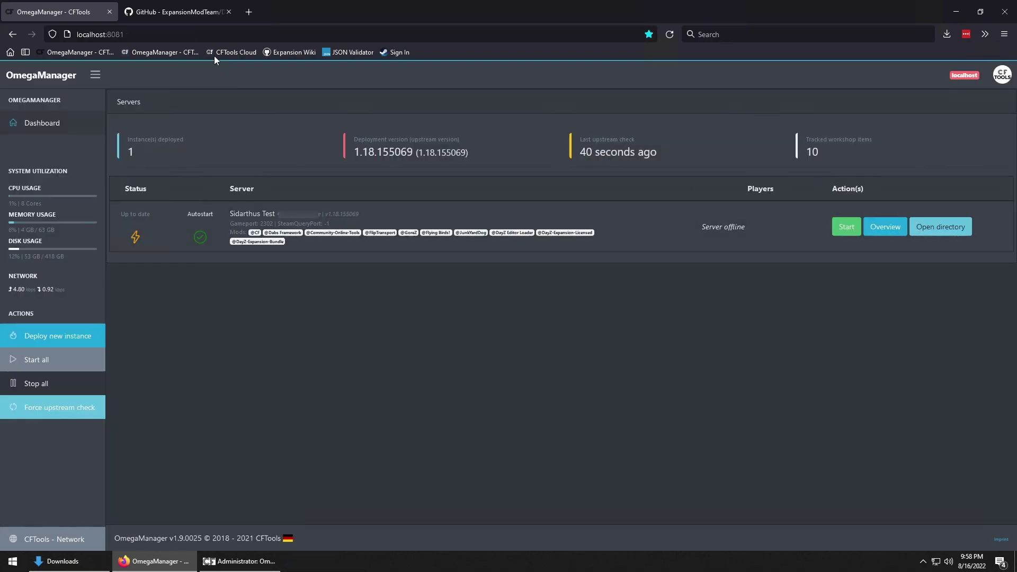
- Download DayZ-Expansion-Missions-master.zip from GitHub and locate it in the Downloads folder
{"action": "left_click", "coordinate": [182, 14]}
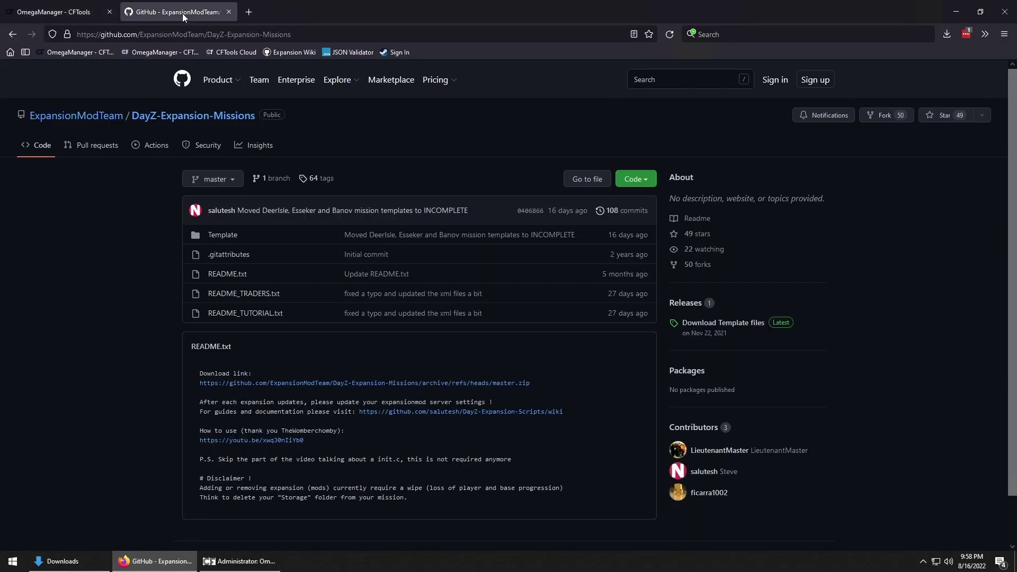
{"action": "left_click", "coordinate": [650, 180]}
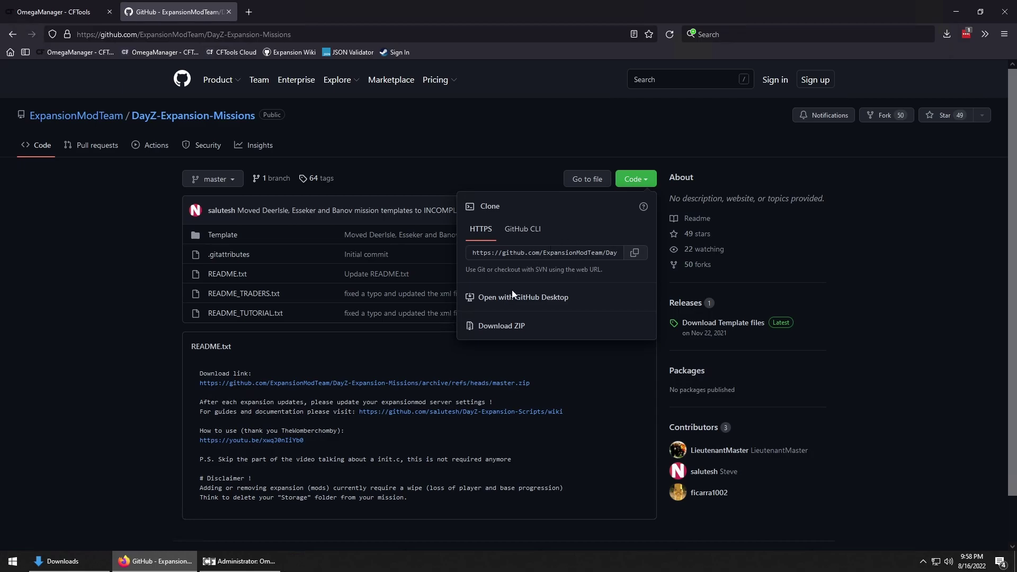
{"action": "left_click", "coordinate": [508, 328]}
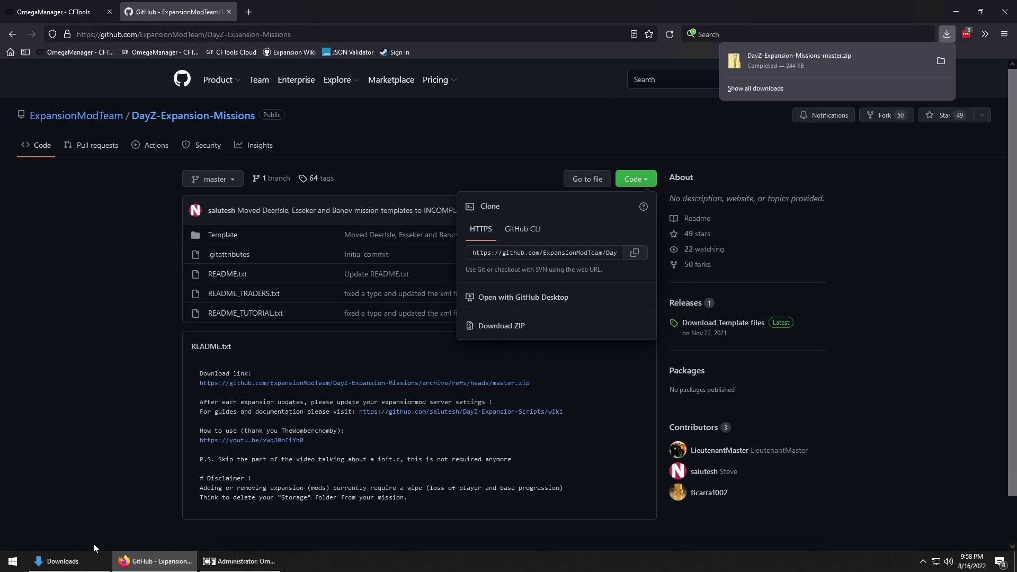
{"action": "left_click", "coordinate": [93, 560]}
{"action": "left_click", "coordinate": [358, 234]}
- Extract all files from DayZ-Expansion-Missions-master.zip in Downloads
{"action": "right_click", "coordinate": [358, 236]}
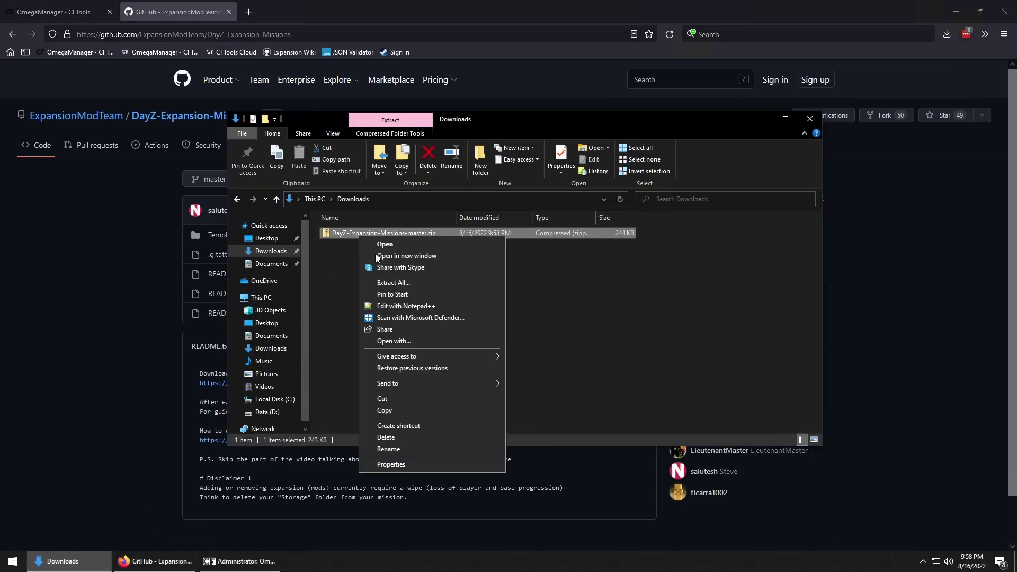
{"action": "left_click", "coordinate": [393, 282]}
{"action": "left_click", "coordinate": [593, 380]}
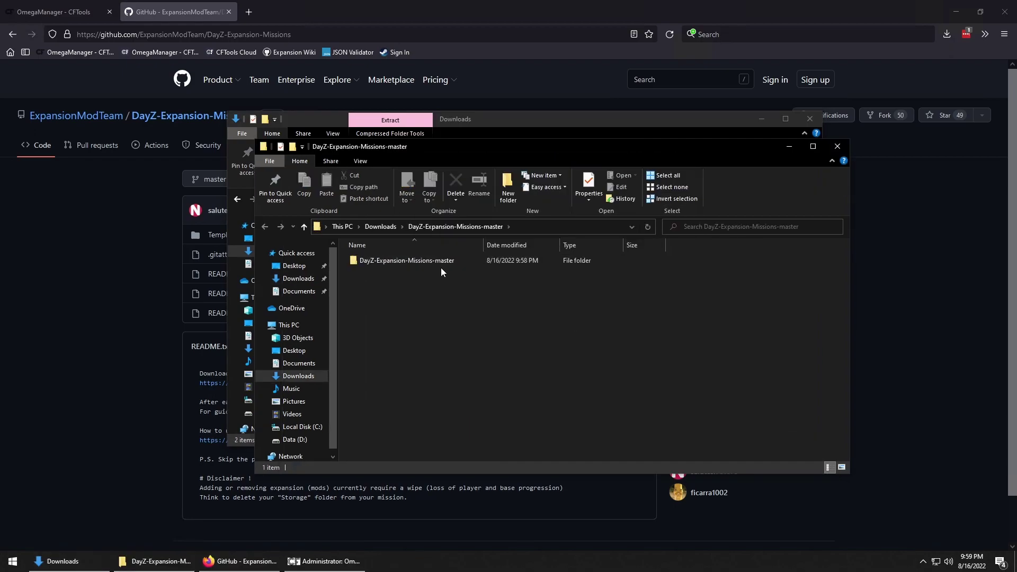
- Open DayZ-Expansion-Missions-master > Template > Chernarus and select the expansion_ce folder
{"action": "double_click", "coordinate": [406, 260]}
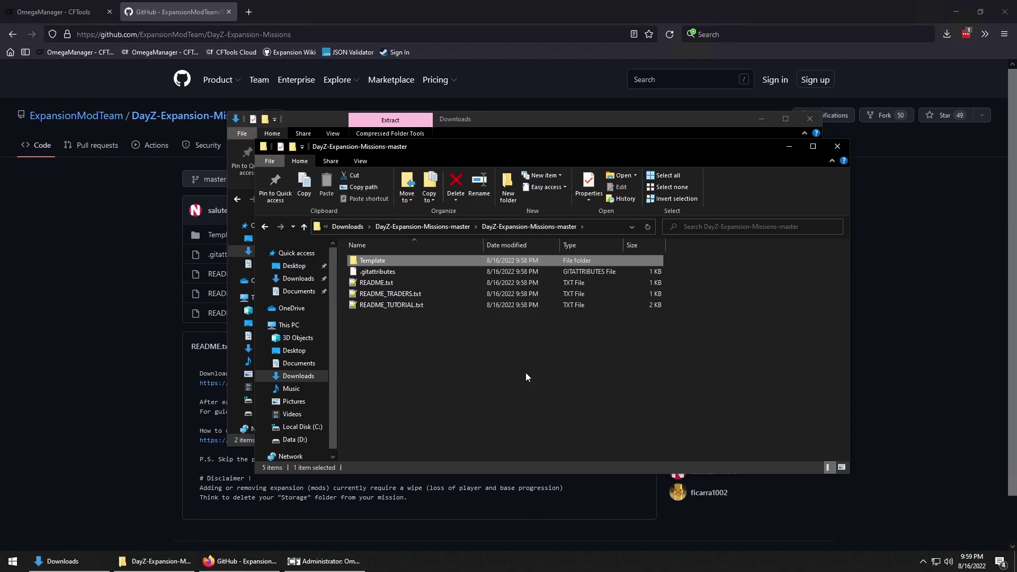
{"action": "double_click", "coordinate": [373, 260]}
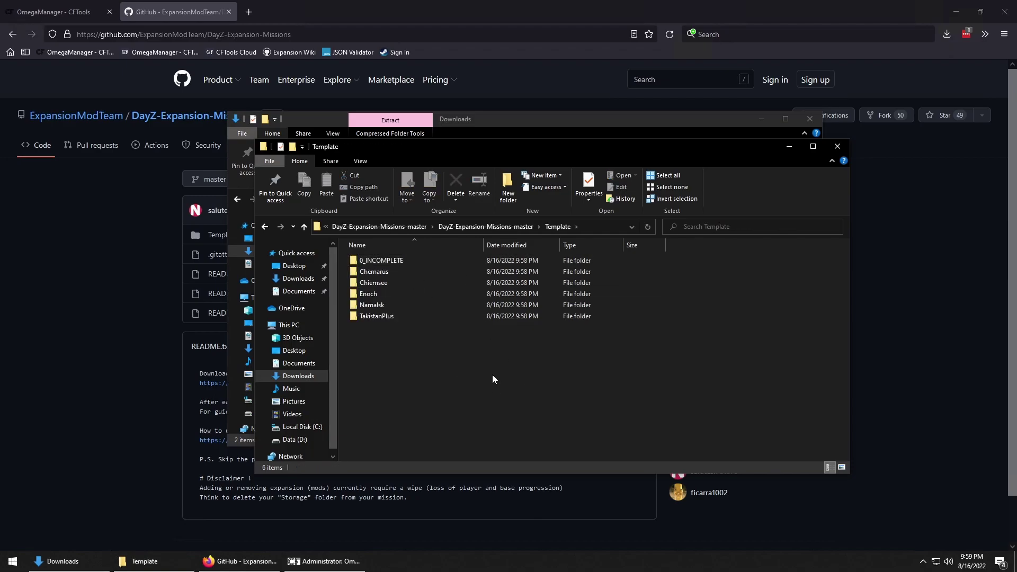
{"action": "double_click", "coordinate": [374, 272]}
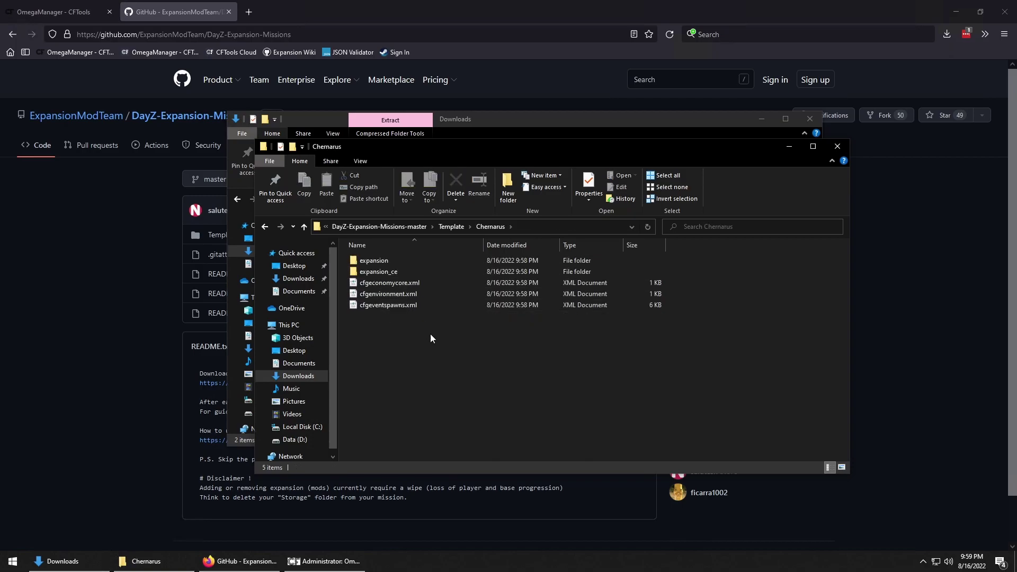
{"action": "left_click", "coordinate": [390, 274]}
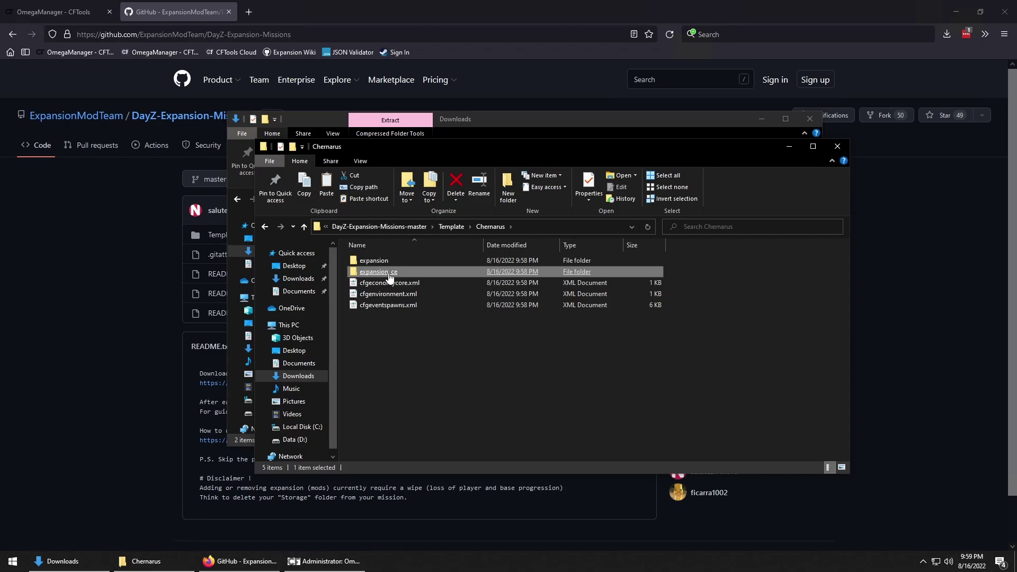
{"action": "left_click", "coordinate": [551, 123]}
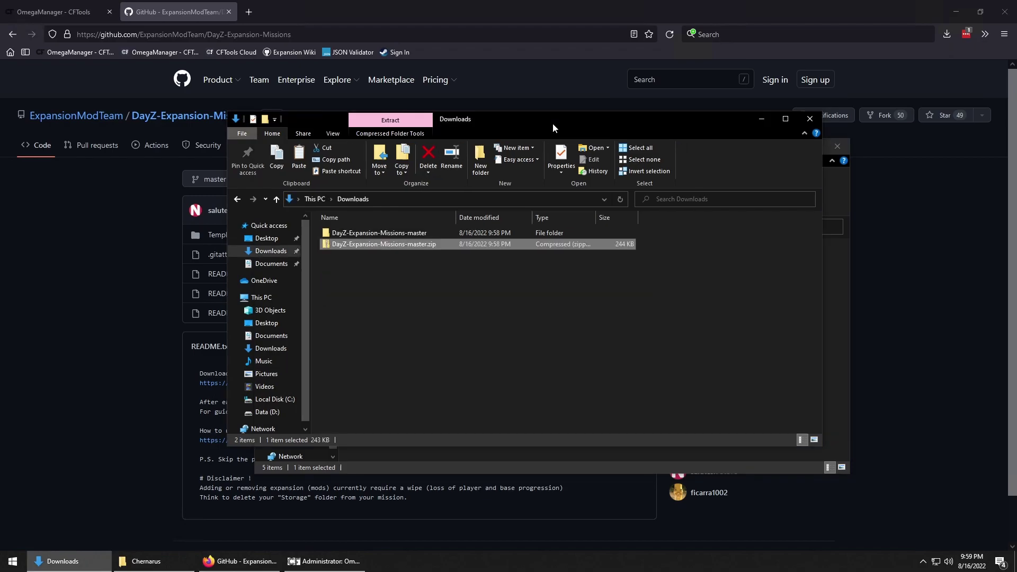
- Paste expansion_ce into C:\OmegaManager\servers\<server>\mpmissions\dayzOffline.chernarusplus
{"action": "left_click", "coordinate": [275, 399]}
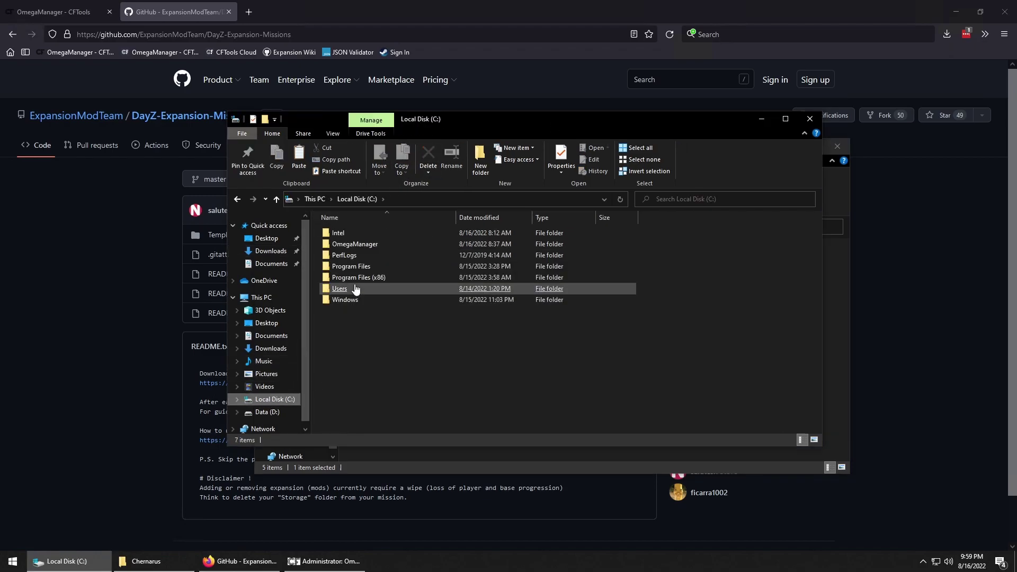
{"action": "double_click", "coordinate": [350, 288]}
{"action": "double_click", "coordinate": [341, 277]}
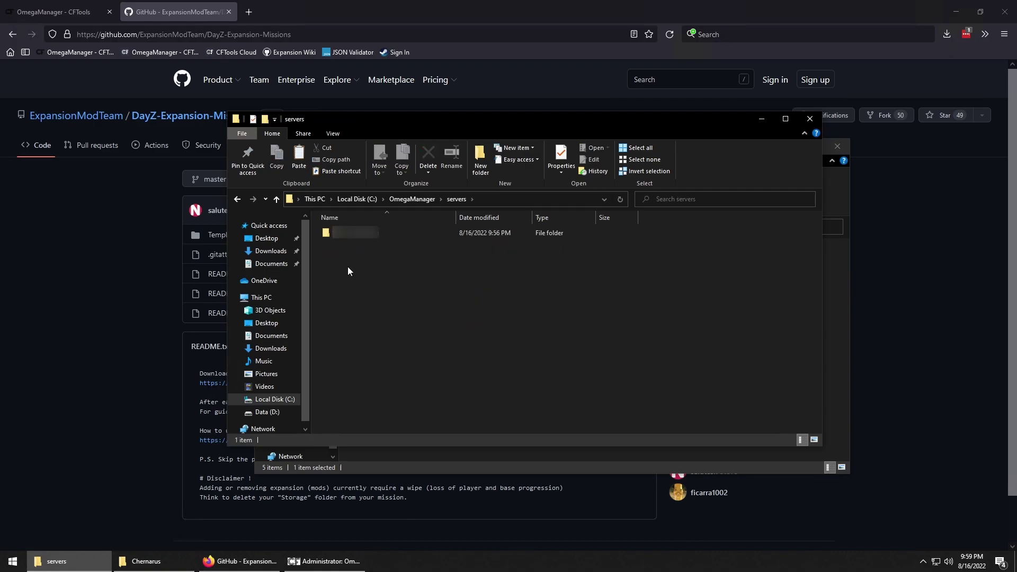
{"action": "double_click", "coordinate": [350, 234]}
{"action": "scroll", "coordinate": [372, 364], "scroll_direction": "down", "scroll_amount": 3}
{"action": "double_click", "coordinate": [364, 381]}
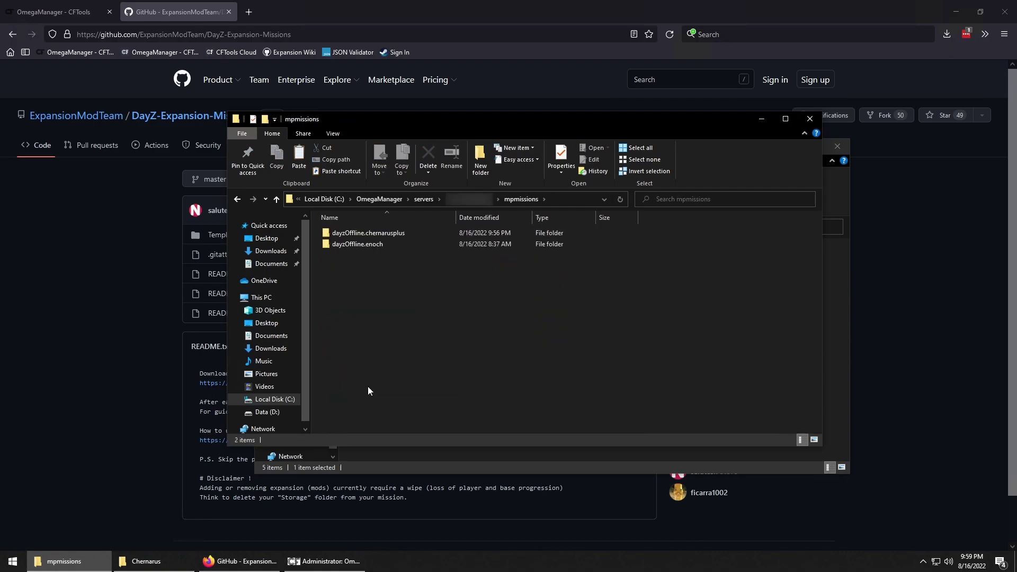
{"action": "double_click", "coordinate": [370, 234]}
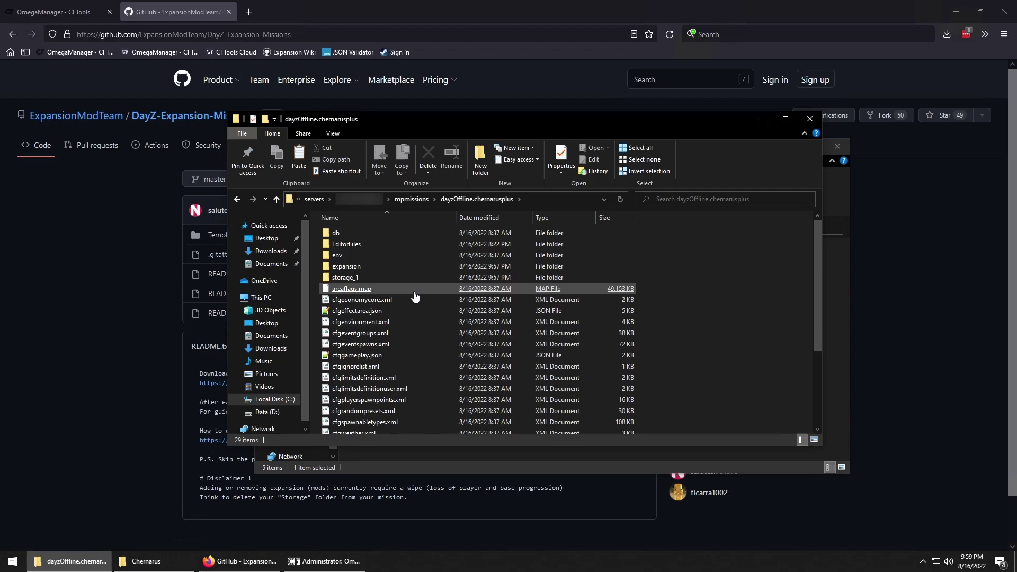
{"action": "key", "text": "ctrl+v"}
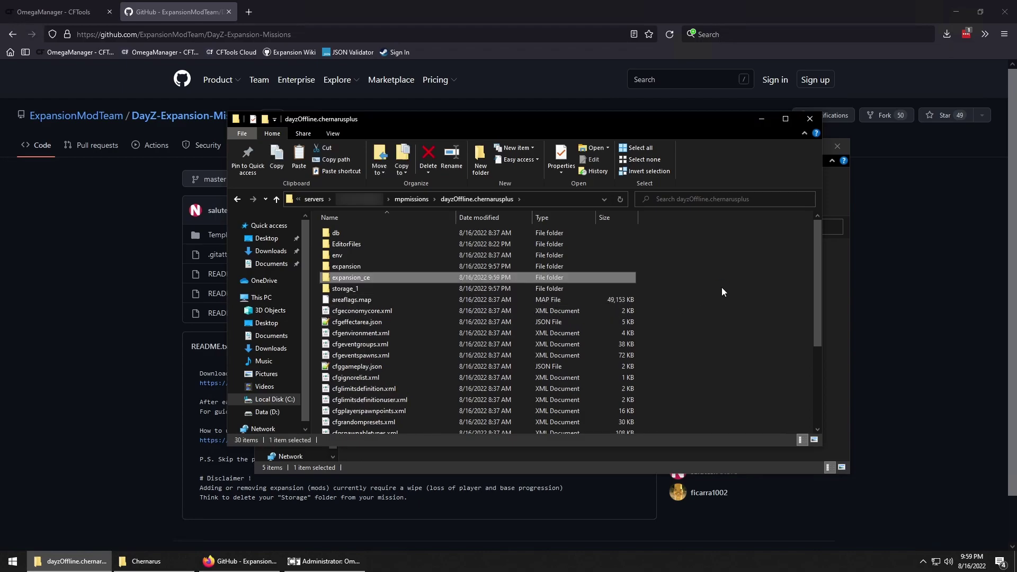
{"action": "left_click", "coordinate": [721, 287]}
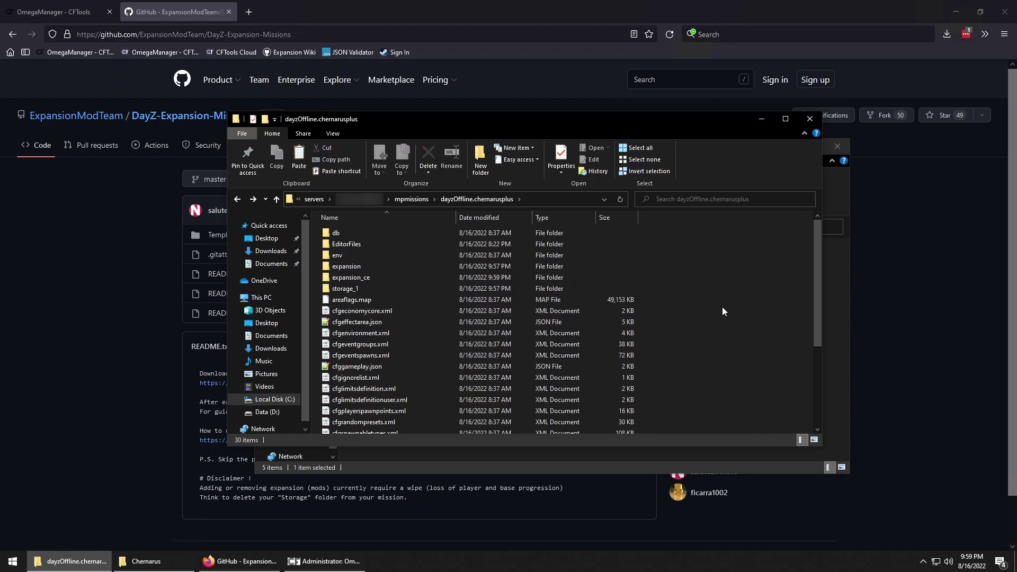
{"action": "left_click", "coordinate": [838, 335]}
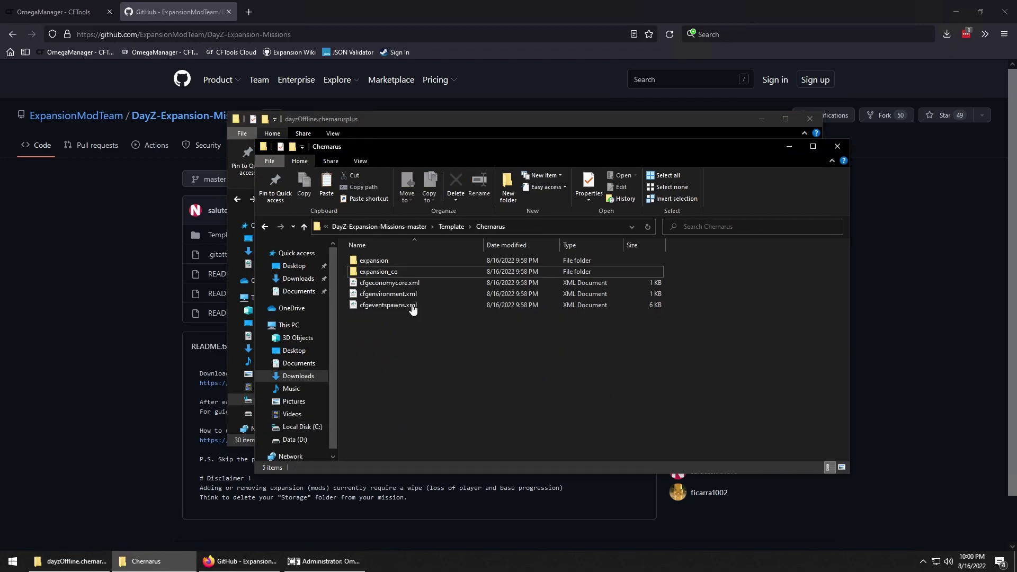
- Open the template cfgeconomycore.xml in Notepad++ and select its expansion_ce block, lines 5–11
{"action": "right_click", "coordinate": [408, 284]}
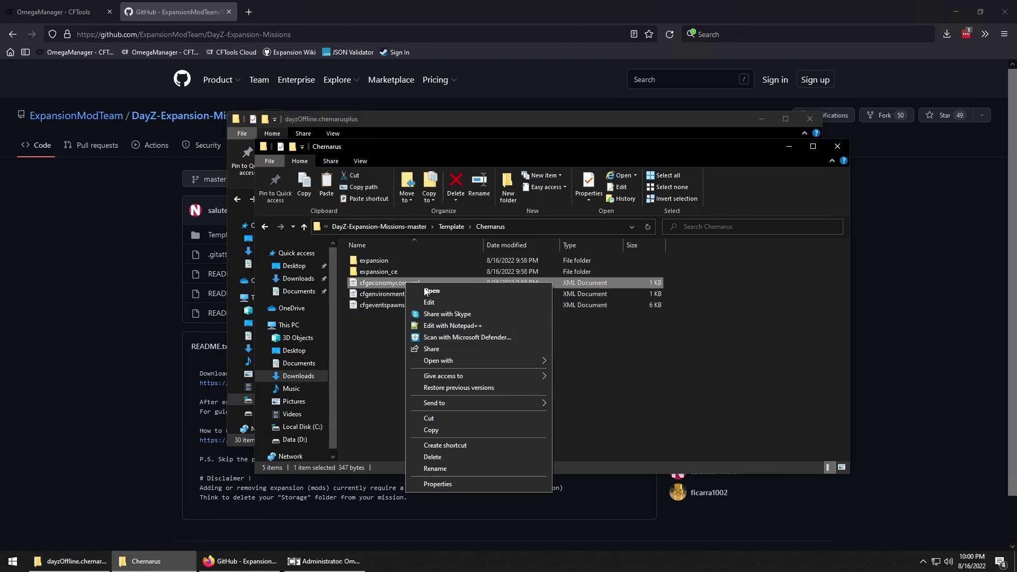
{"action": "left_click", "coordinate": [462, 325]}
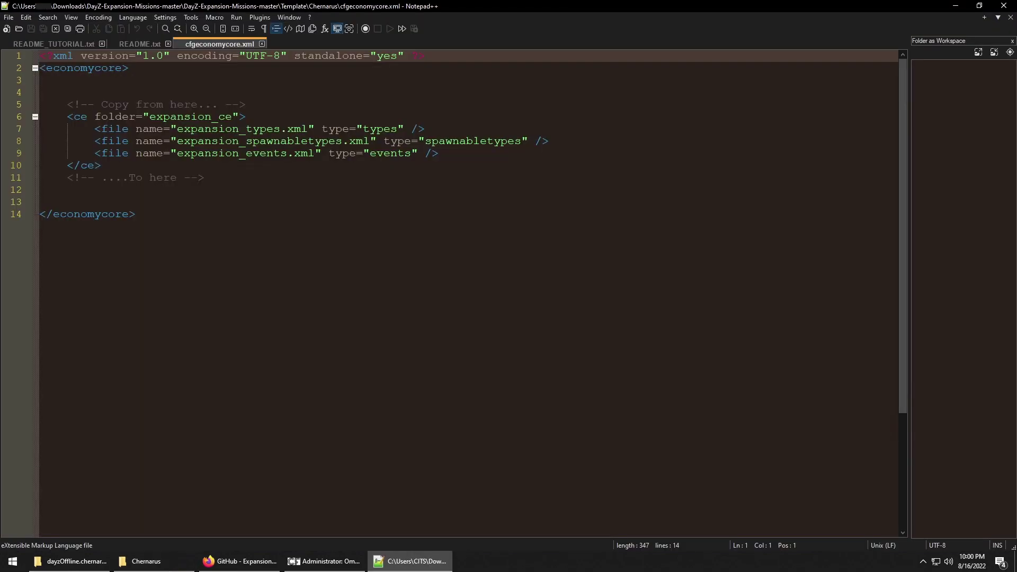
{"action": "left_click_drag", "start_coordinate": [67, 104], "coordinate": [204, 178]}
{"action": "key", "text": "ctrl+c"}
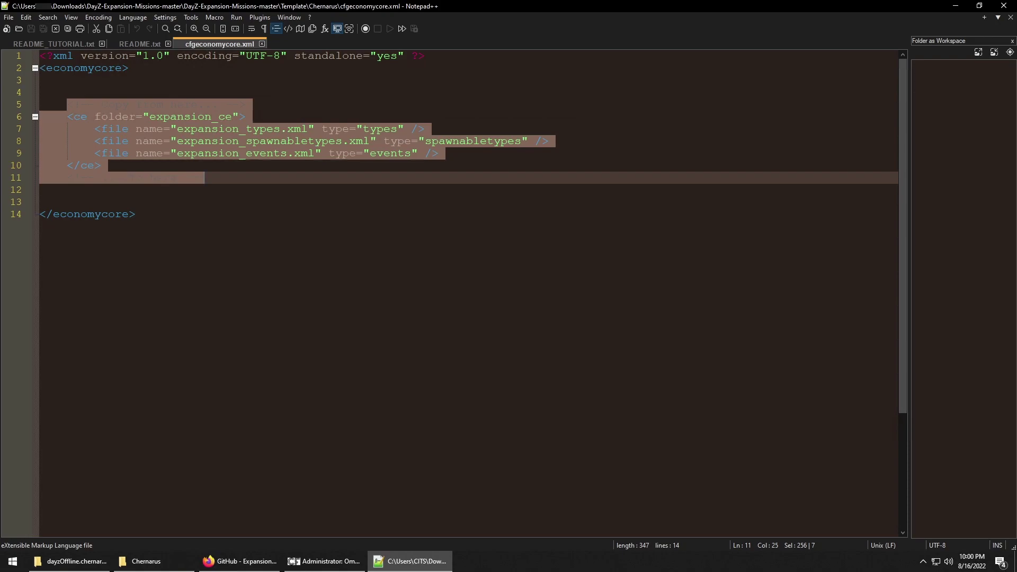
{"action": "left_click", "coordinate": [97, 565]}
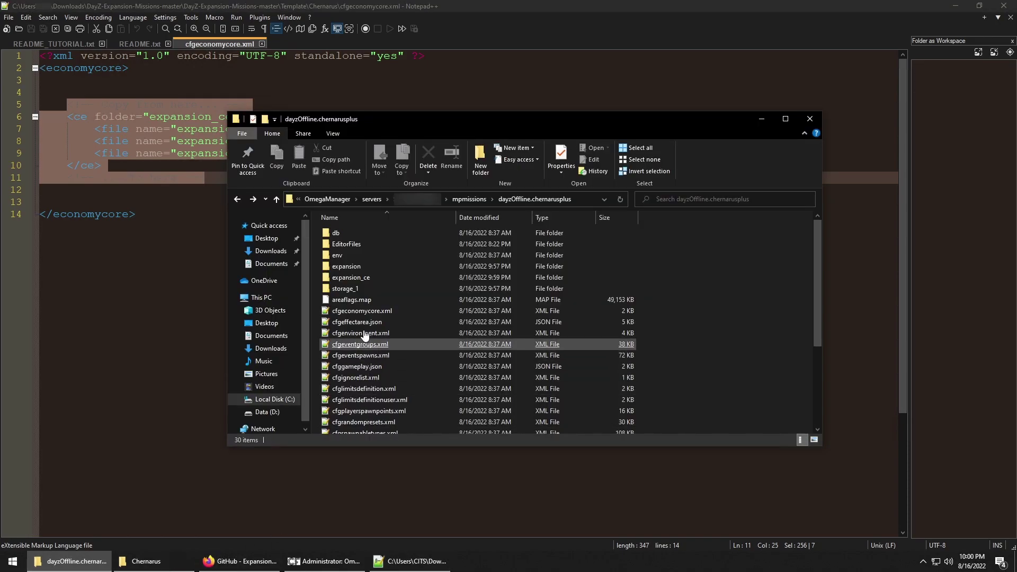
- Paste the expansion_ce block after </defaults> in the server's cfgeconomycore.xml
{"action": "double_click", "coordinate": [361, 310]}
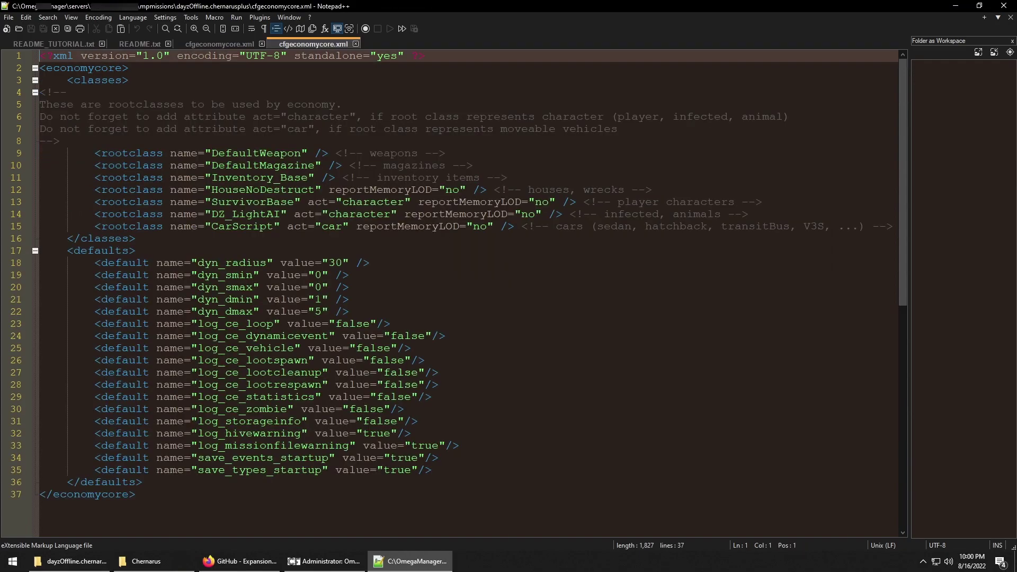
{"action": "left_click", "coordinate": [142, 482]}
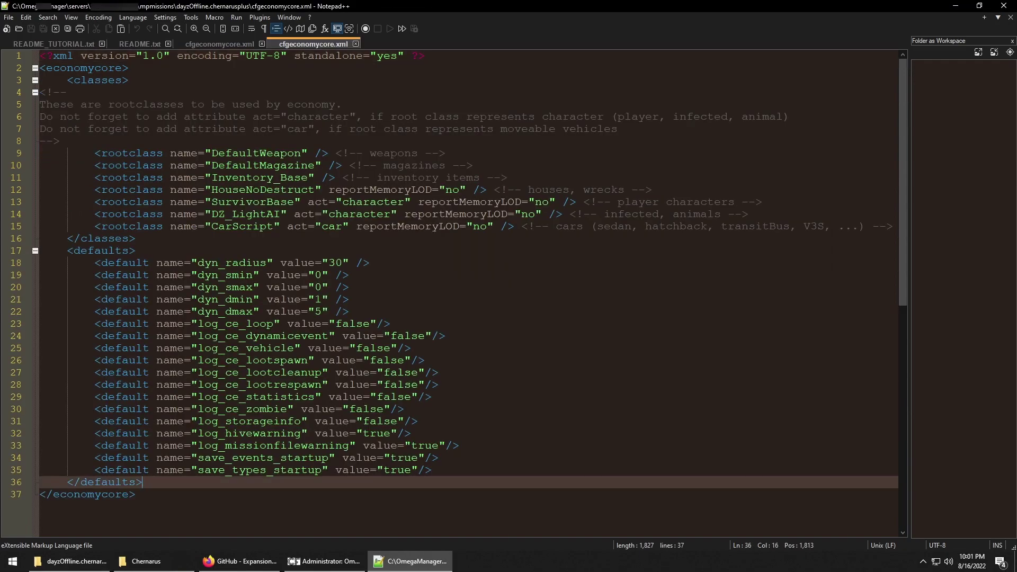
{"action": "key", "text": "Return"}
{"action": "key", "text": "Return"}
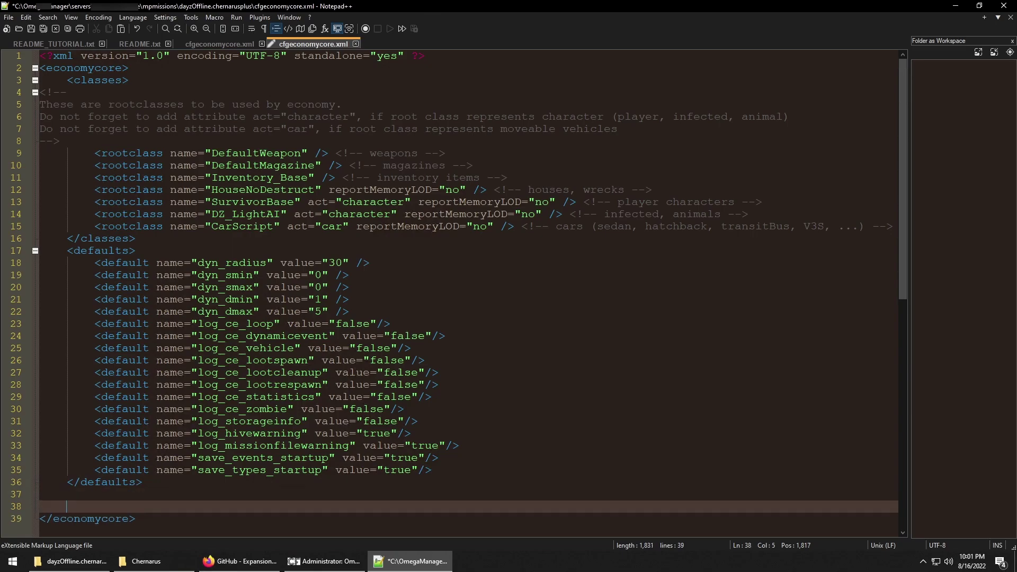
{"action": "key", "text": "ctrl+v"}
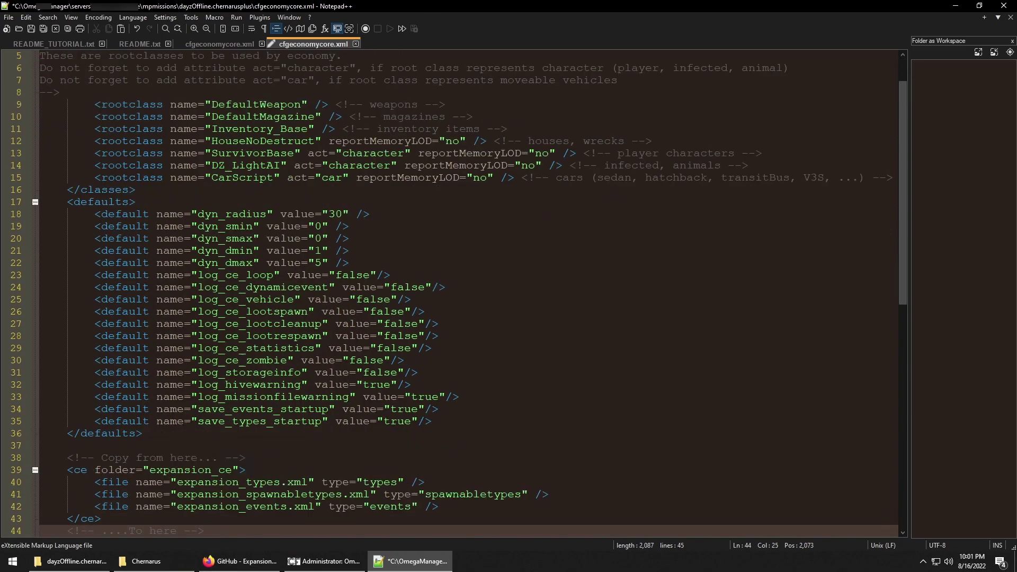
- Relabel the block's comments as 'Expansion CE' and '^^Expansion CE^^'
{"action": "left_click_drag", "start_coordinate": [197, 457], "coordinate": [102, 458]}
{"action": "type", "text": "Expansion CE"}
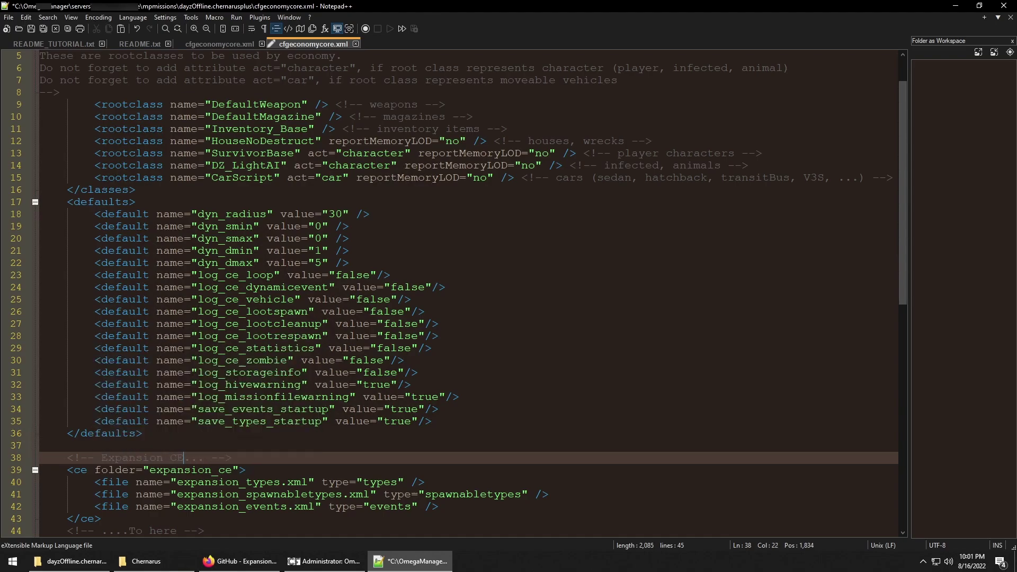
{"action": "scroll", "coordinate": [458, 293], "scroll_direction": "down", "scroll_amount": 1}
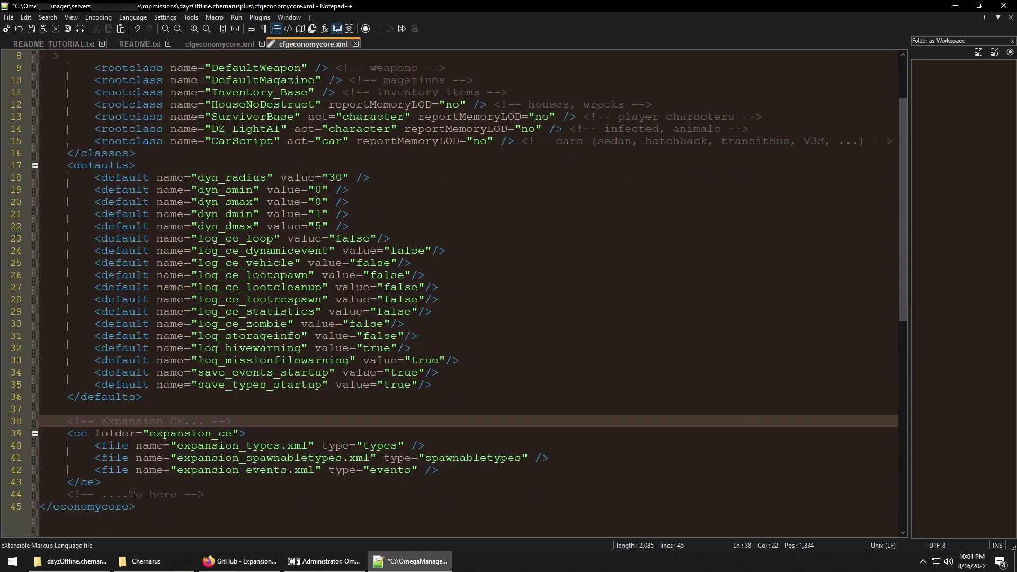
{"action": "left_click_drag", "start_coordinate": [178, 493], "coordinate": [101, 493]}
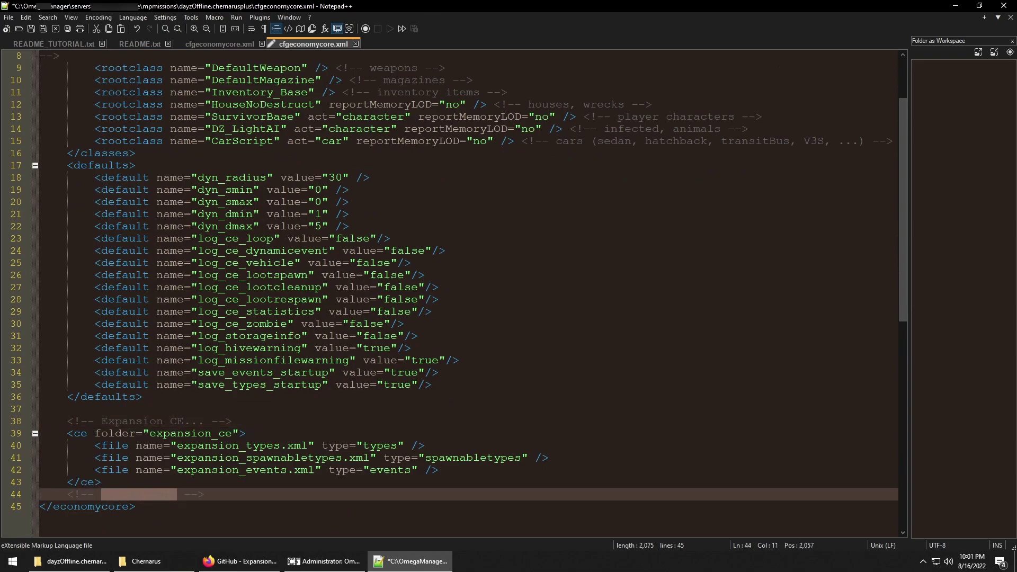
{"action": "type", "text": "^^Expansion CE^^"}
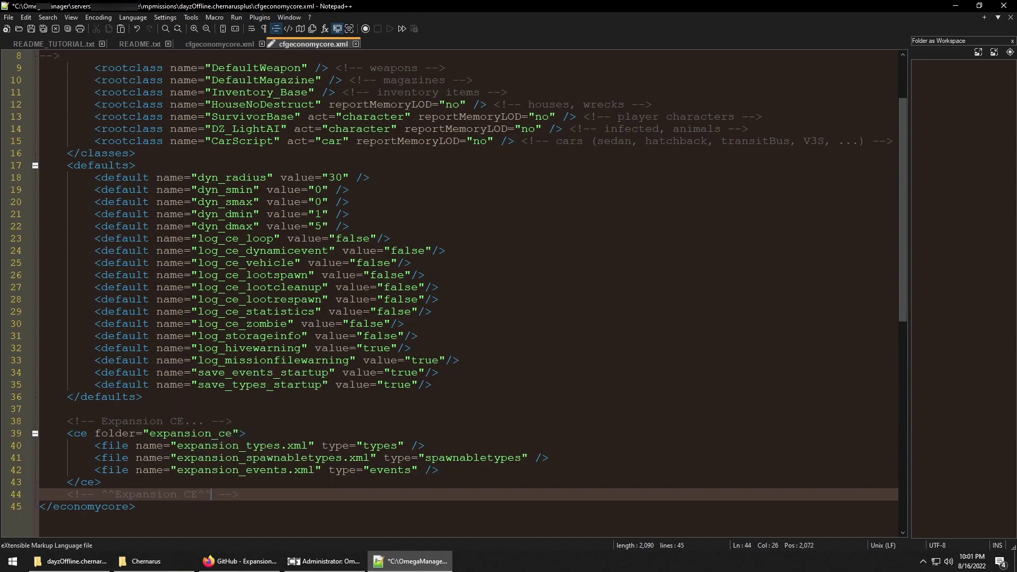
{"action": "key", "text": "Return"}
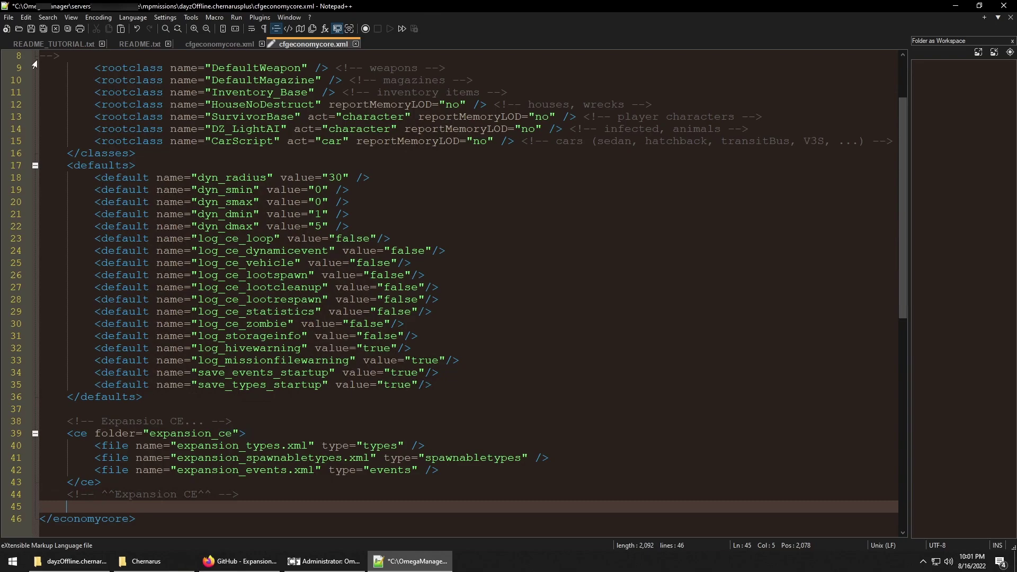
- Save the server's cfgeconomycore.xml and close it along with the two README tabs
{"action": "left_click", "coordinate": [31, 29]}
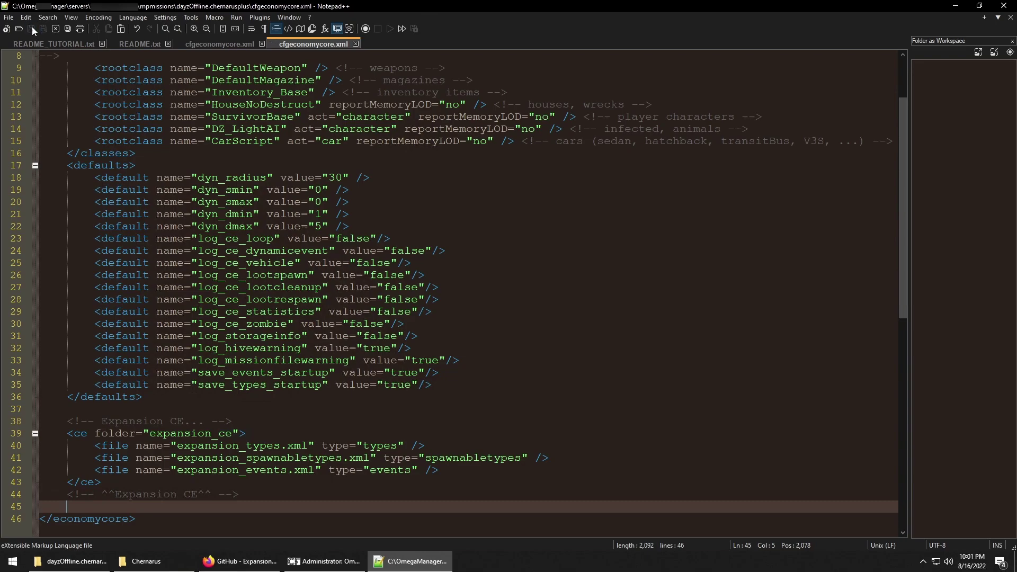
{"action": "left_click", "coordinate": [356, 44]}
{"action": "left_click", "coordinate": [168, 44]}
{"action": "left_click", "coordinate": [102, 44]}
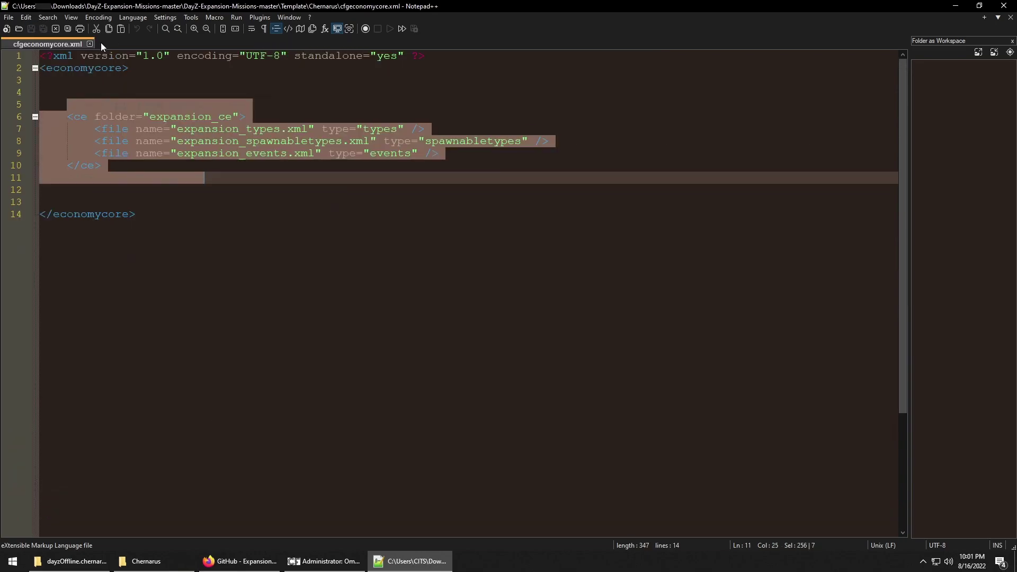
- Open the template Chernarus cfgeventspawns.xml in Notepad++ and select its vehicle event spawn entries
{"action": "left_click", "coordinate": [90, 44]}
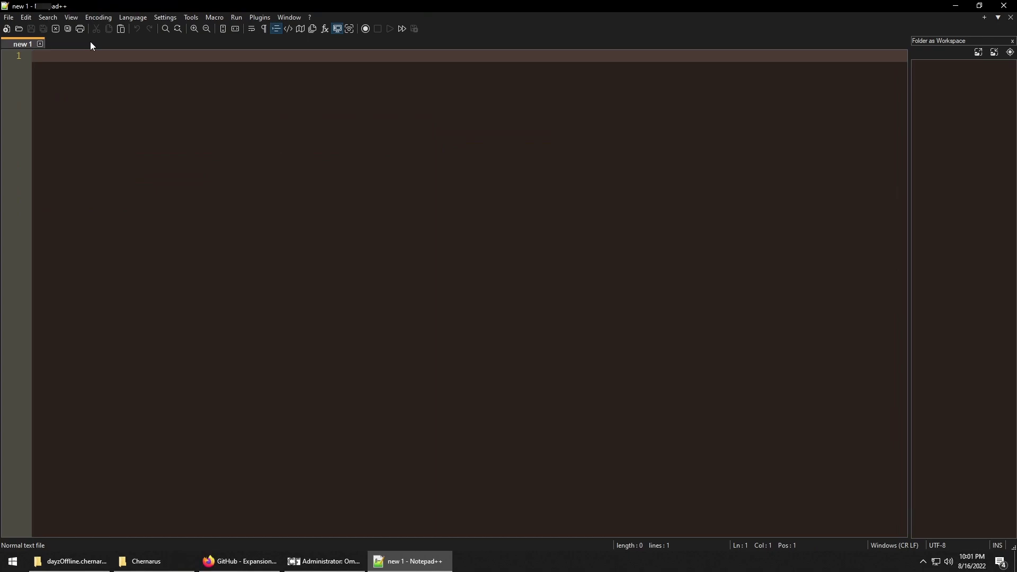
{"action": "left_click", "coordinate": [93, 561]}
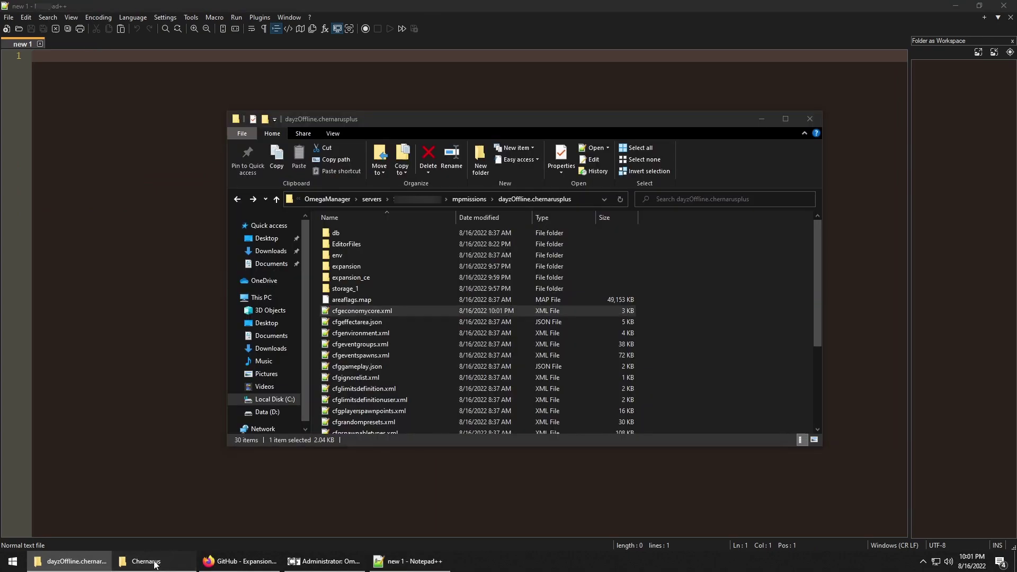
{"action": "left_click", "coordinate": [155, 562]}
{"action": "left_click", "coordinate": [401, 306]}
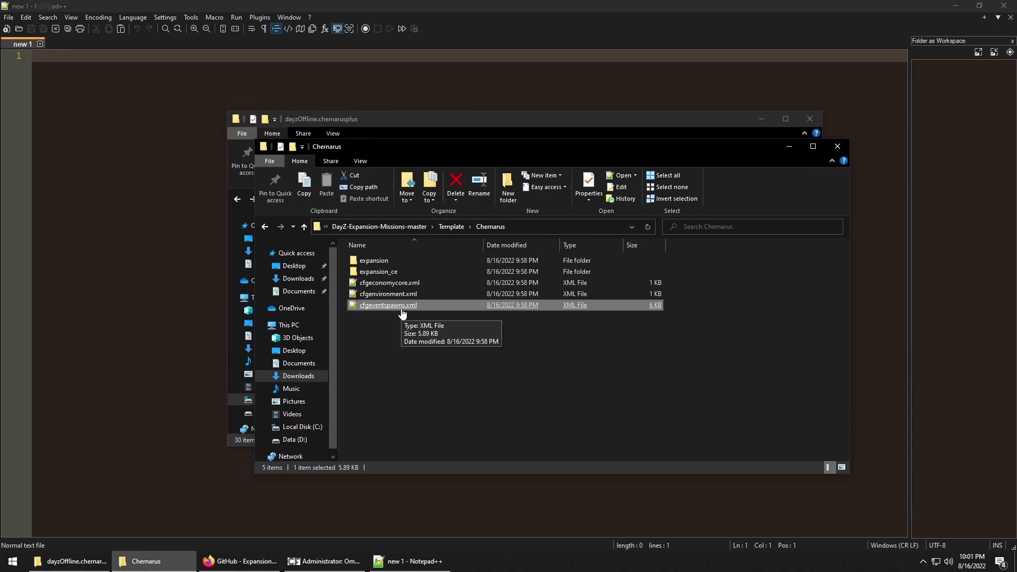
{"action": "double_click", "coordinate": [401, 306]}
{"action": "left_click_drag", "start_coordinate": [41, 105], "coordinate": [205, 482]}
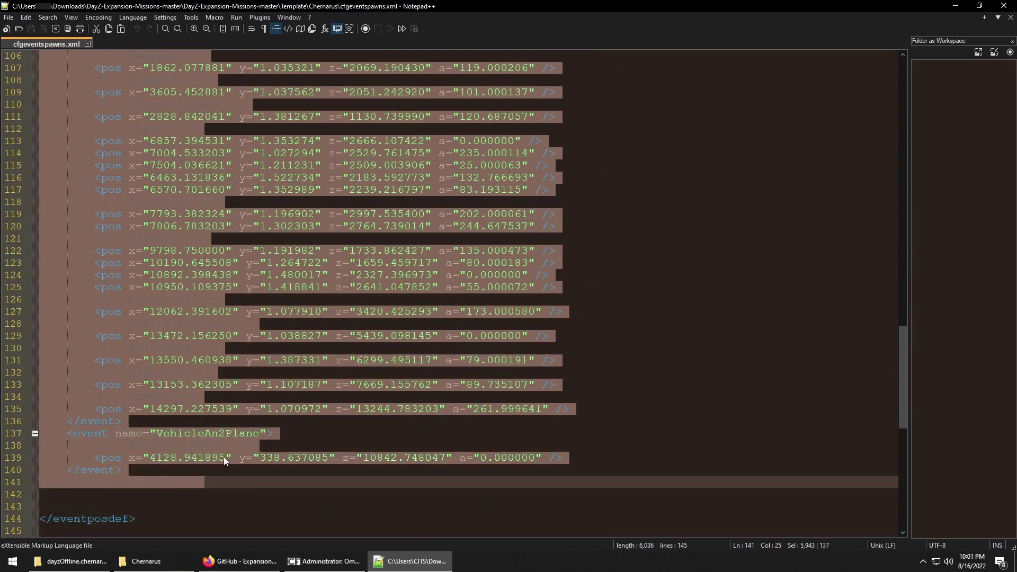
{"action": "left_click", "coordinate": [68, 561]}
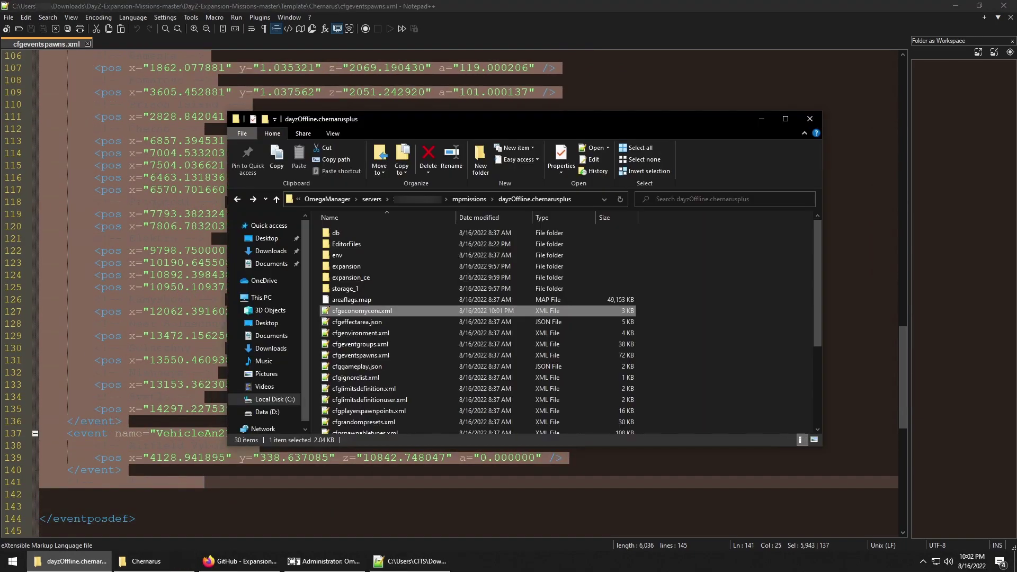
- Paste the Expansion vehicle event spawns after the AnimalWildBoar event in the server's cfgeventspawns.xml, then save and close it
{"action": "double_click", "coordinate": [360, 354]}
{"action": "left_click_drag", "start_coordinate": [903, 65], "coordinate": [902, 516]}
{"action": "left_click", "coordinate": [286, 324]}
{"action": "key", "text": "Return"}
{"action": "key", "text": "Return"}
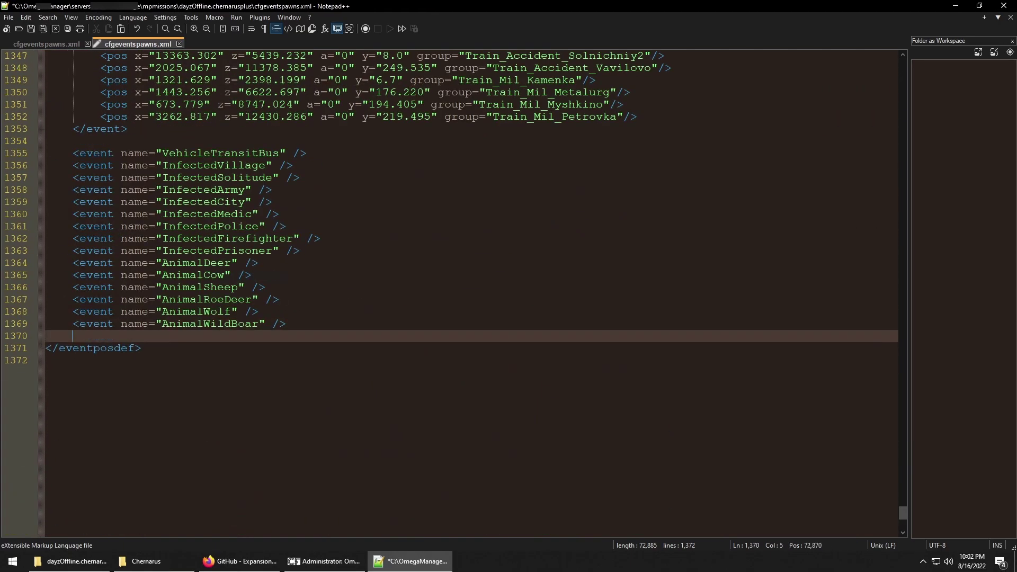
{"action": "key", "text": "ctrl+v"}
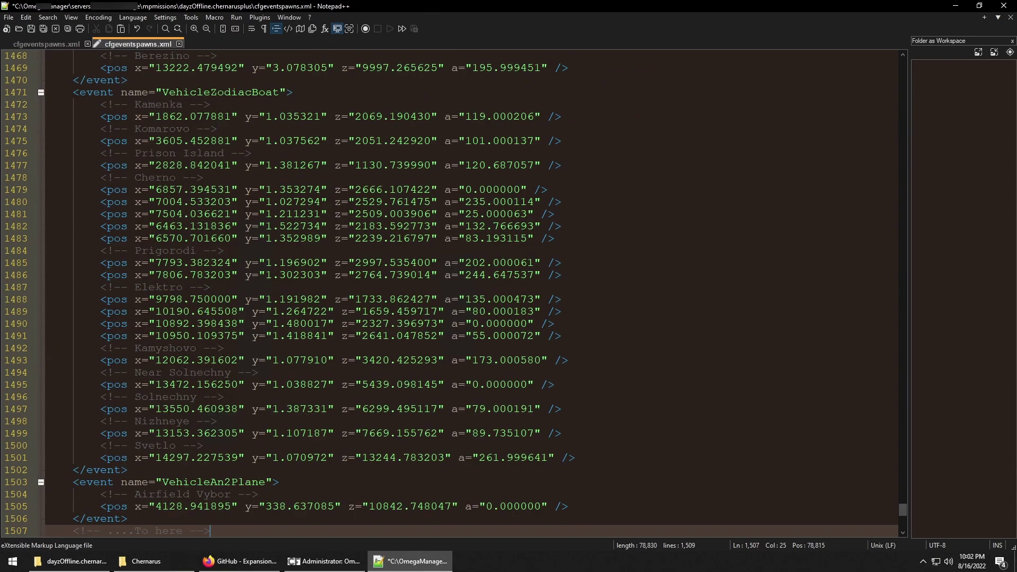
{"action": "left_click", "coordinate": [31, 30]}
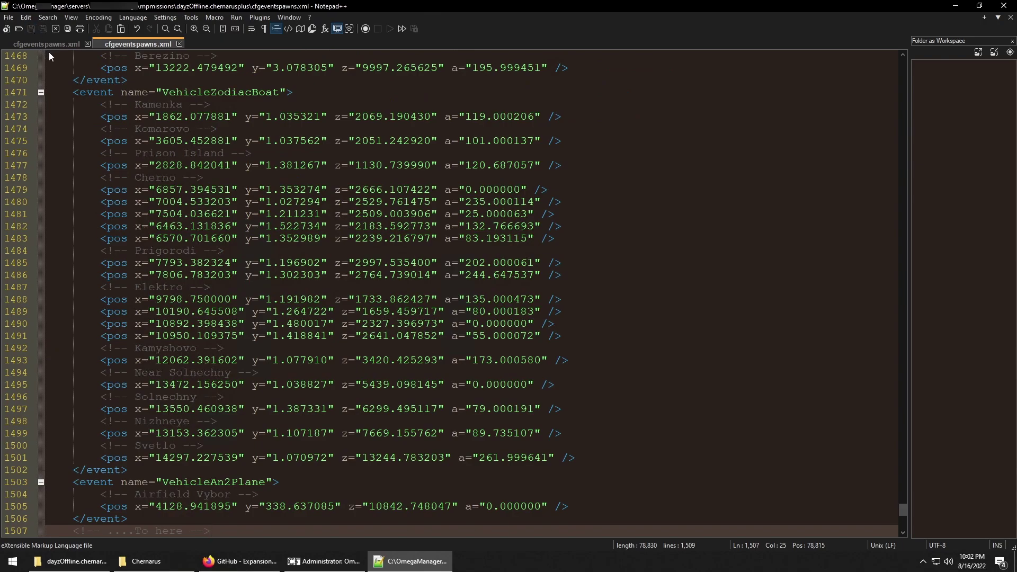
{"action": "left_click", "coordinate": [88, 44]}
- Close the template file and copy Template\Chernarus\expansion's objects and traders folders into dayzOffline.chernarusplus\expansion
{"action": "left_click", "coordinate": [88, 43]}
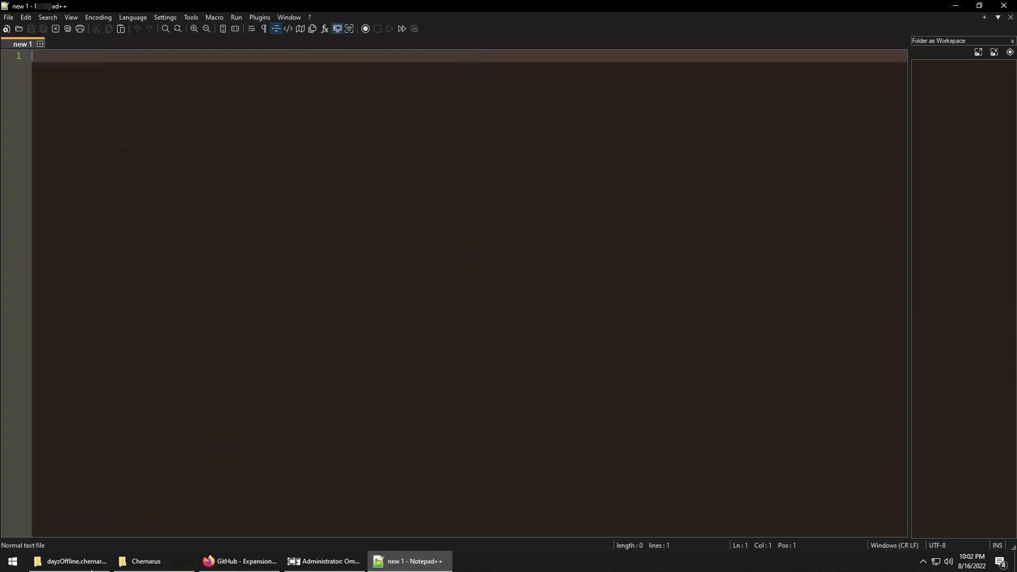
{"action": "left_click", "coordinate": [71, 562]}
{"action": "left_click", "coordinate": [140, 564]}
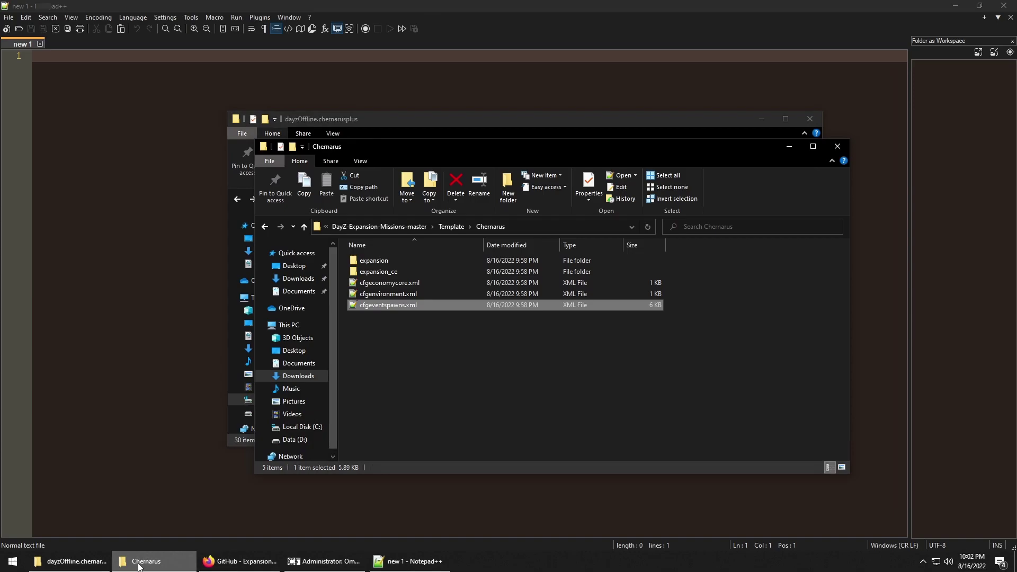
{"action": "double_click", "coordinate": [370, 261]}
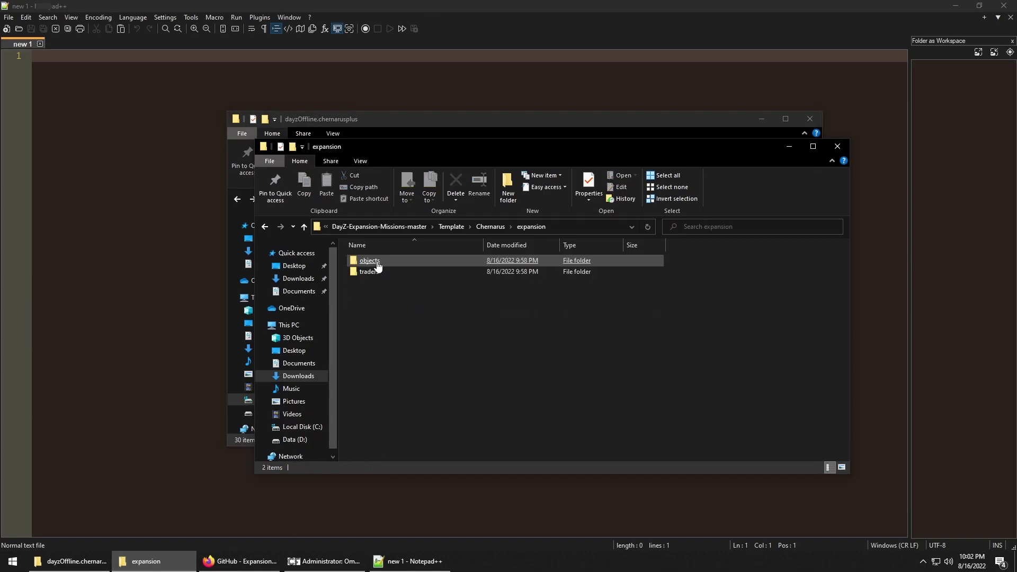
{"action": "left_click_drag", "start_coordinate": [402, 339], "coordinate": [376, 253]}
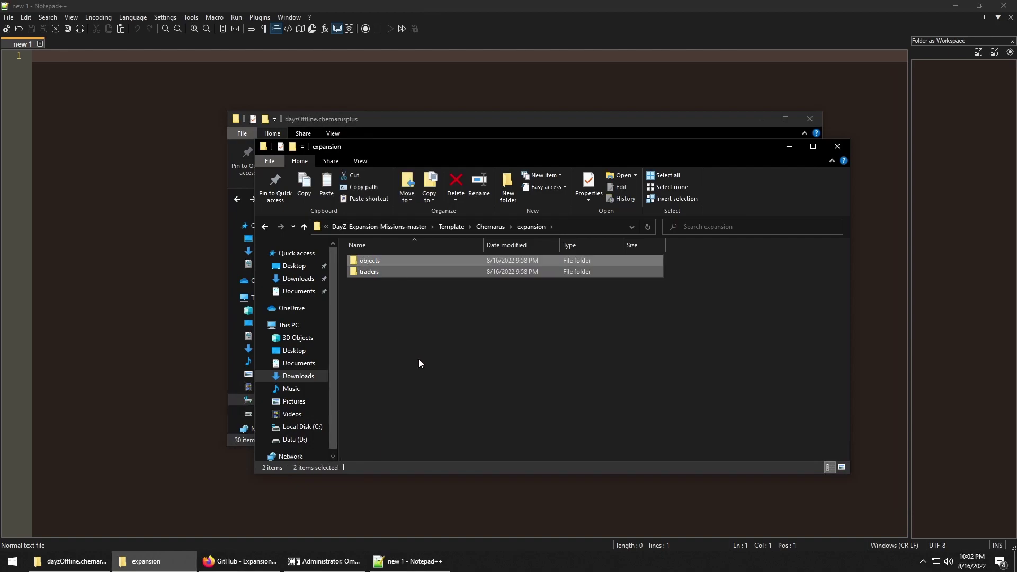
{"action": "left_click", "coordinate": [373, 123]}
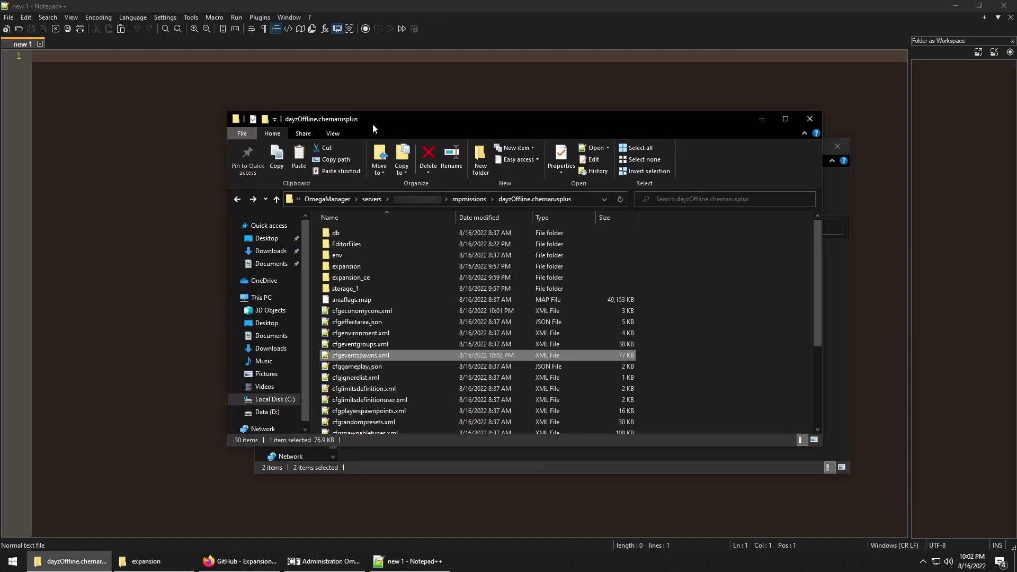
{"action": "double_click", "coordinate": [347, 266]}
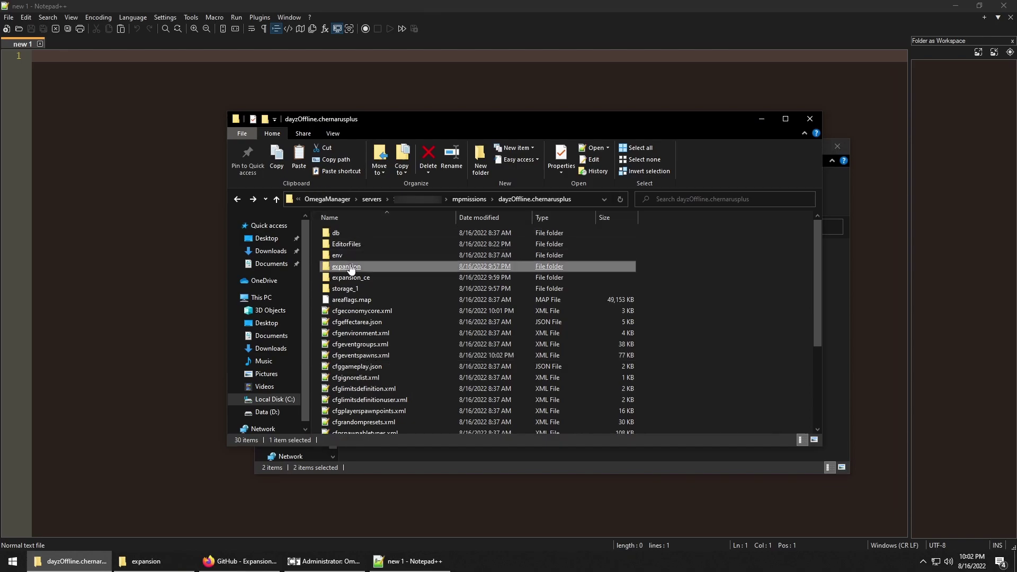
{"action": "key", "text": "ctrl+v"}
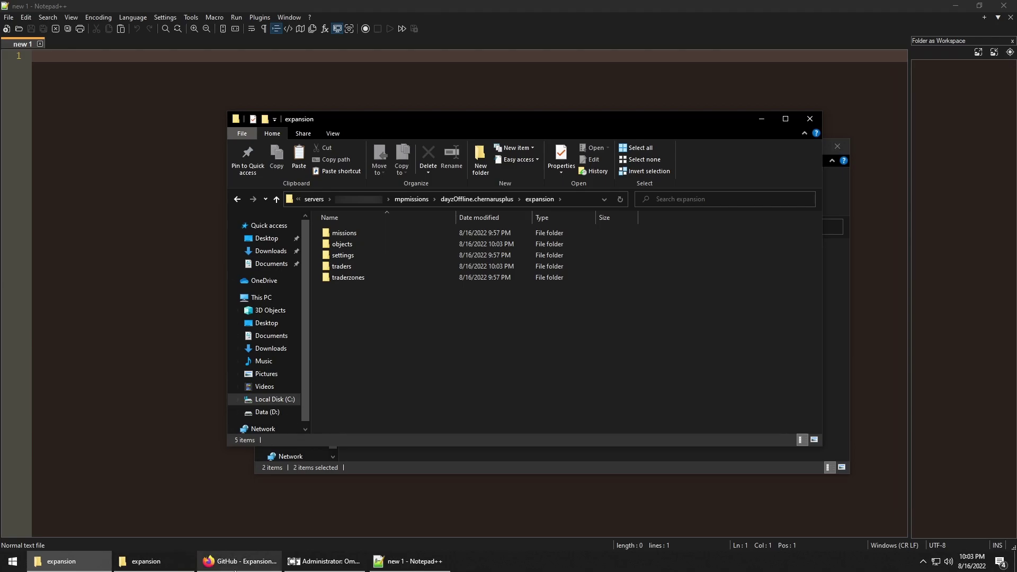
- Close the GitHub page, start the Sidarthus Test DayZ server in OmegaManager and view its console
{"action": "left_click", "coordinate": [239, 561]}
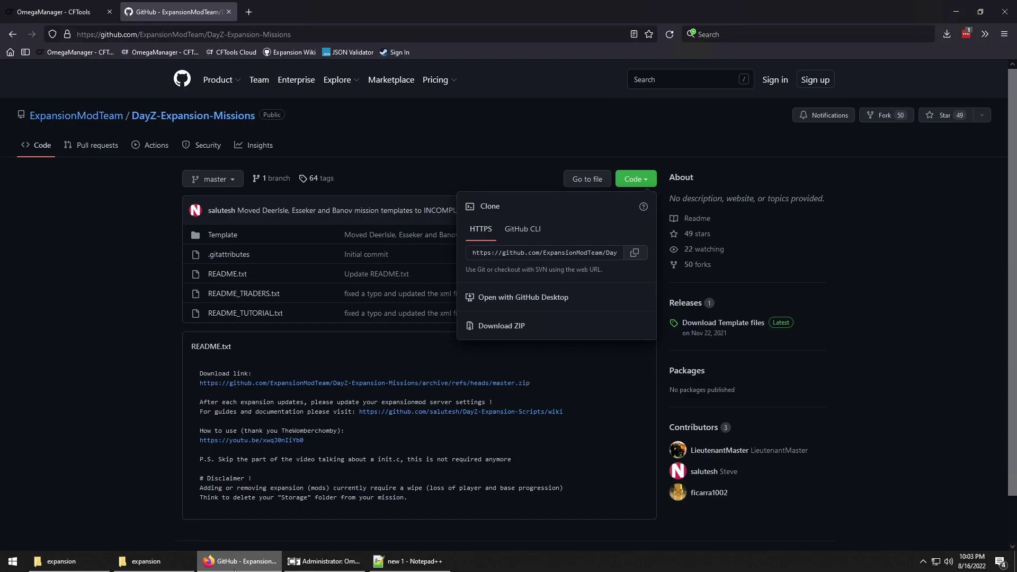
{"action": "left_click", "coordinate": [229, 12]}
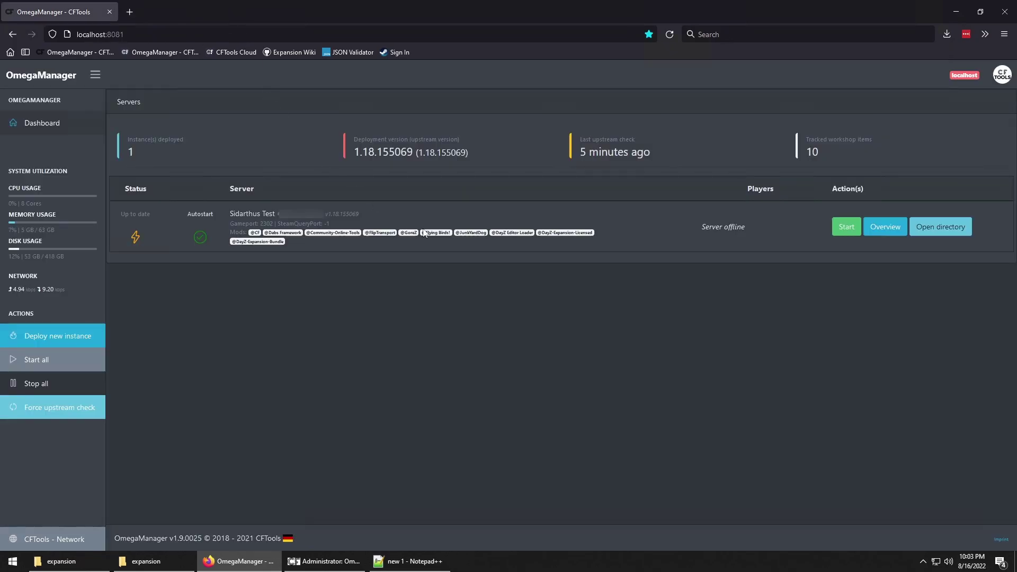
{"action": "left_click", "coordinate": [845, 227]}
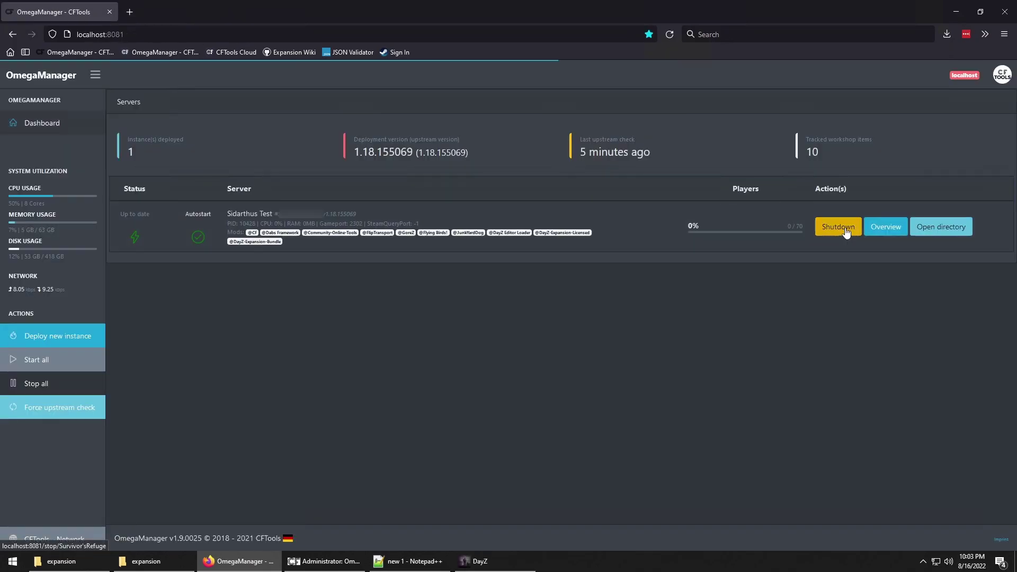
{"action": "left_click", "coordinate": [500, 561]}
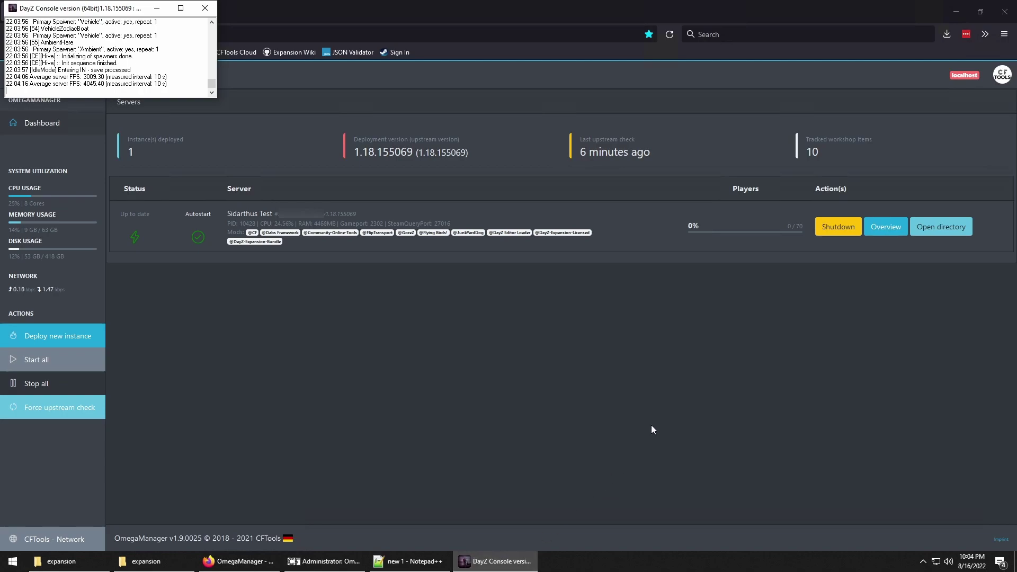
- Launch DZSA Launcher and play on the Sidarthus Test server, entering the server password
{"action": "left_click", "coordinate": [955, 11]}
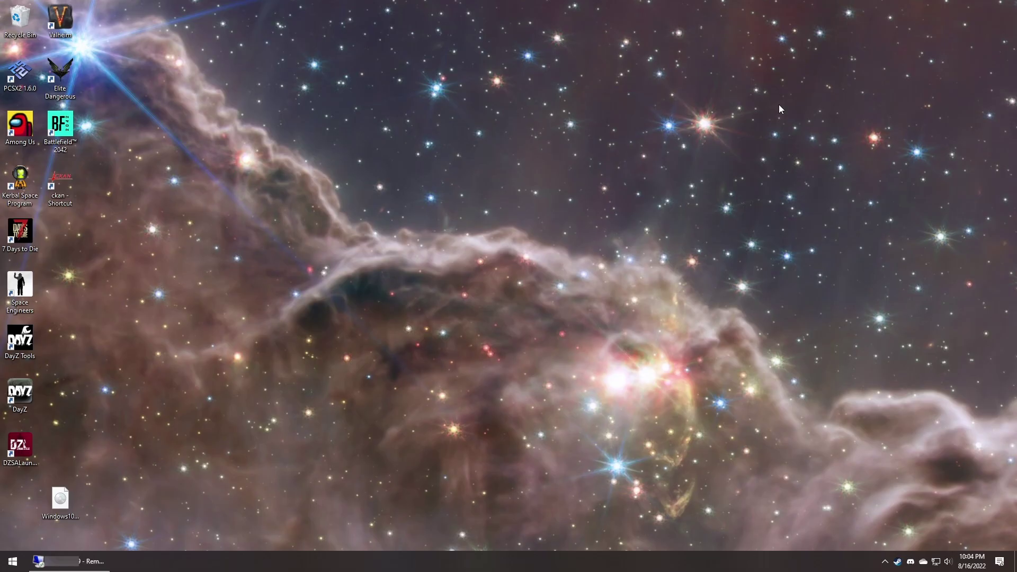
{"action": "double_click", "coordinate": [19, 445]}
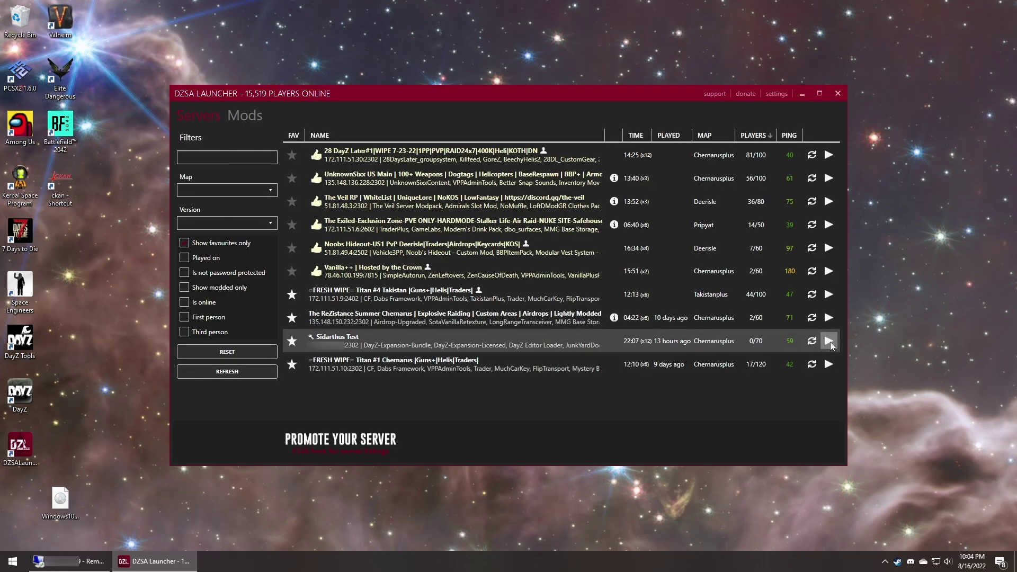
{"action": "left_click", "coordinate": [830, 342]}
{"action": "left_click", "coordinate": [787, 358]}
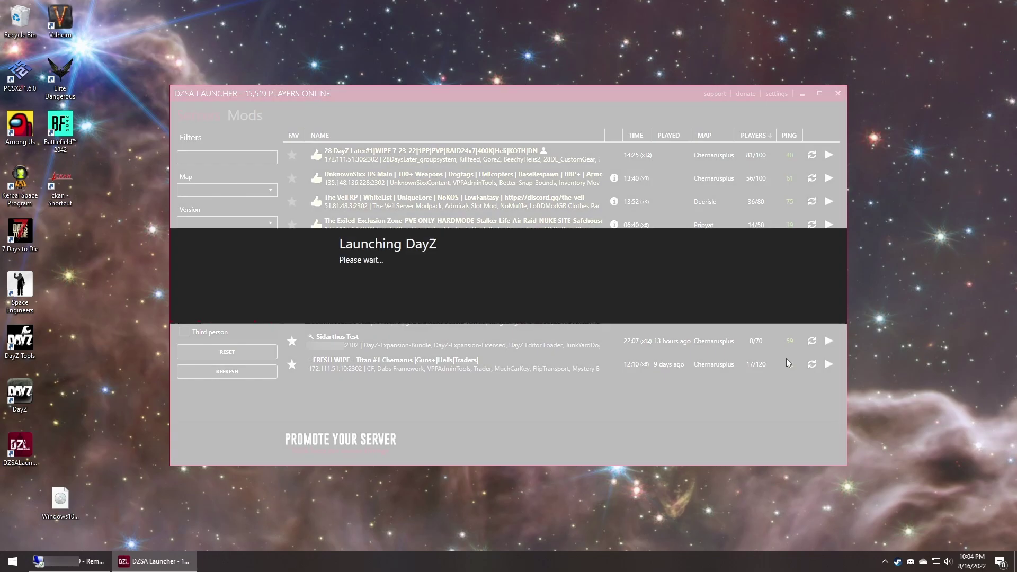
{"action": "left_click", "coordinate": [511, 268]}
{"action": "key", "text": "ctrl+v"}
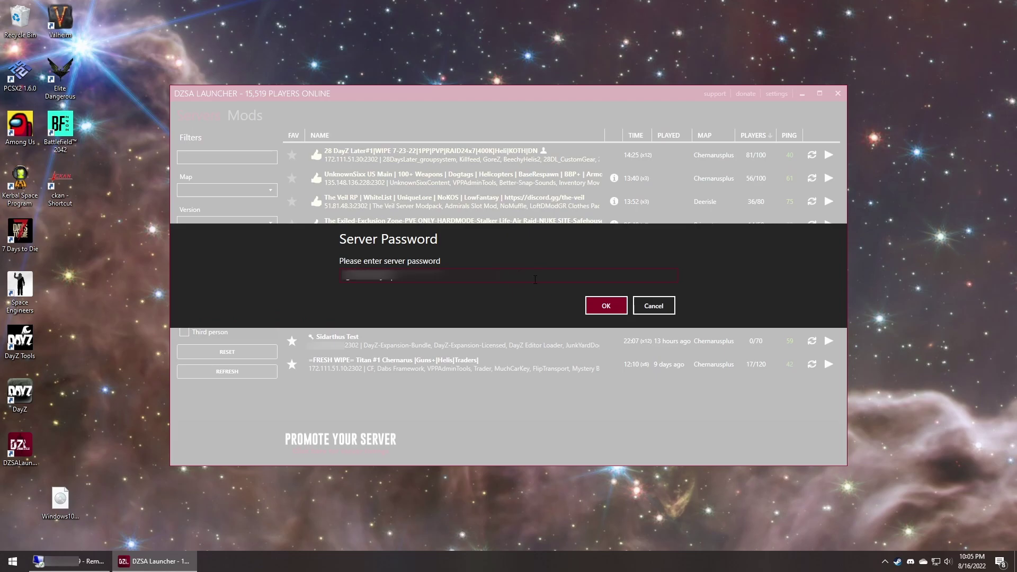
{"action": "left_click", "coordinate": [605, 306]}
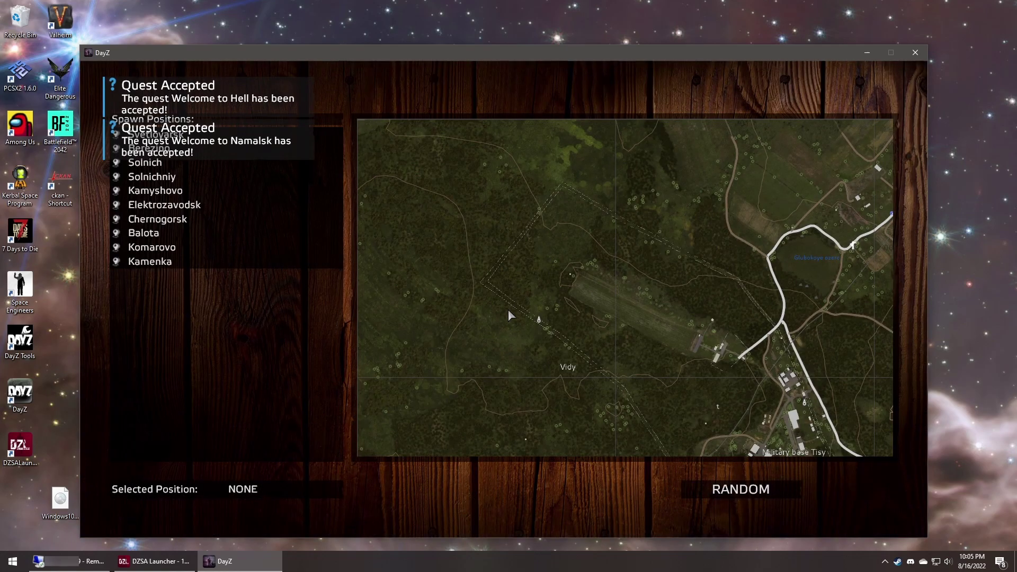
- Spawn at Balota, enable Community Online Tools and zoom its admin map toward Zelenaya gora
{"action": "left_click", "coordinate": [183, 233]}
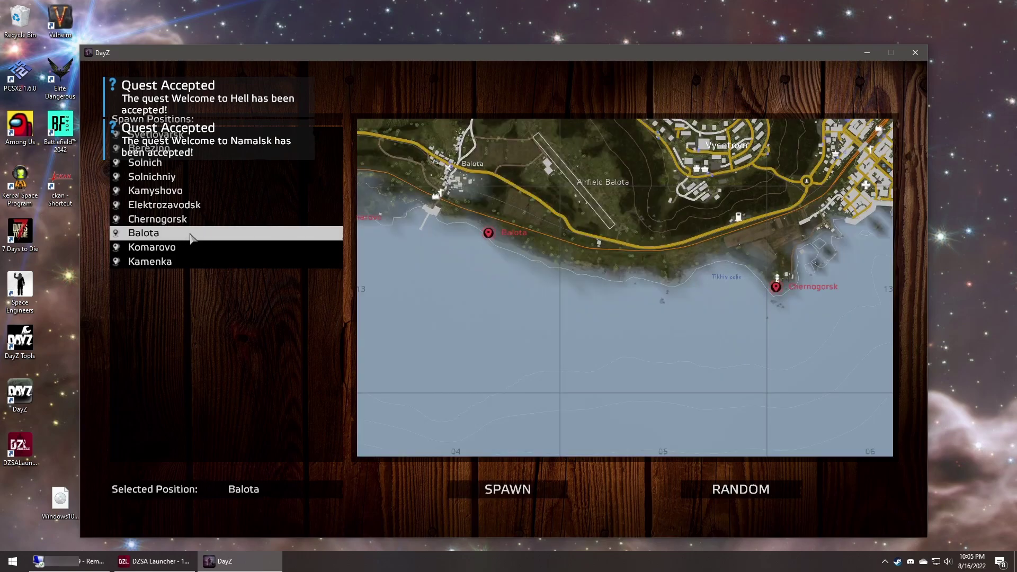
{"action": "left_click", "coordinate": [507, 489]}
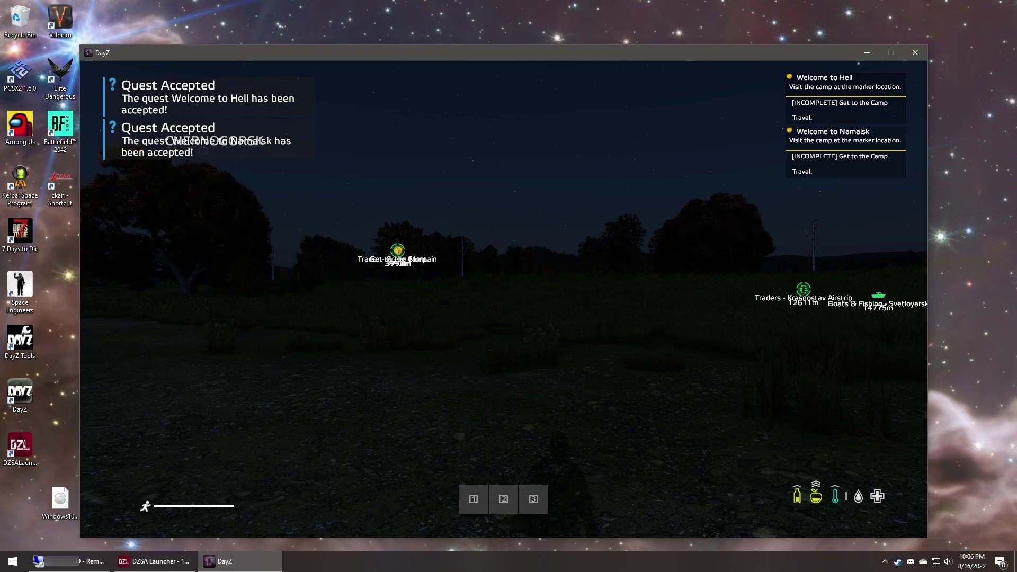
{"action": "key", "text": "End"}
{"action": "key", "text": "y"}
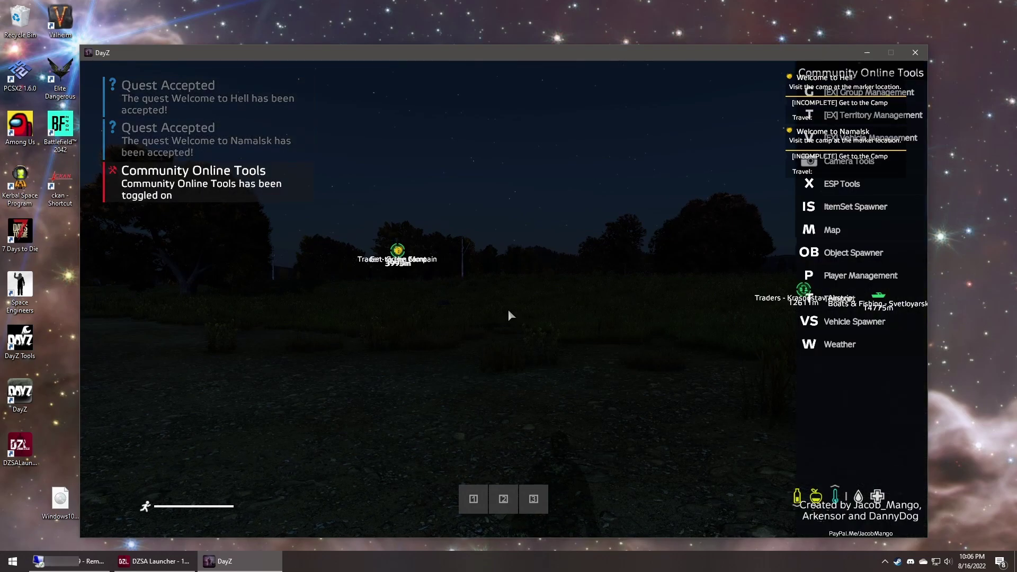
{"action": "left_click", "coordinate": [837, 234]}
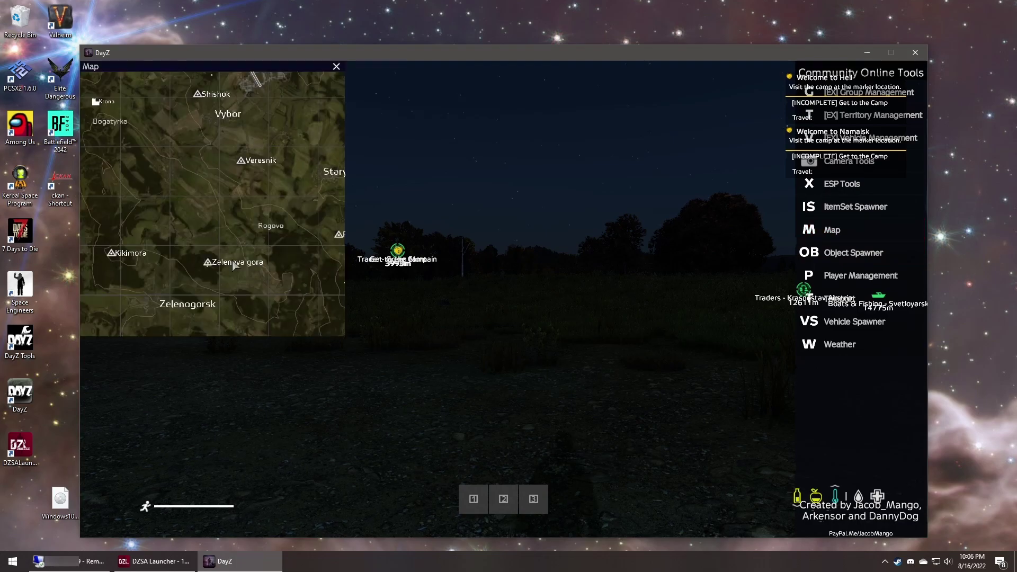
{"action": "scroll", "coordinate": [205, 270], "scroll_direction": "up", "scroll_amount": 5}
{"action": "scroll", "coordinate": [204, 271], "scroll_direction": "up", "scroll_amount": 5}
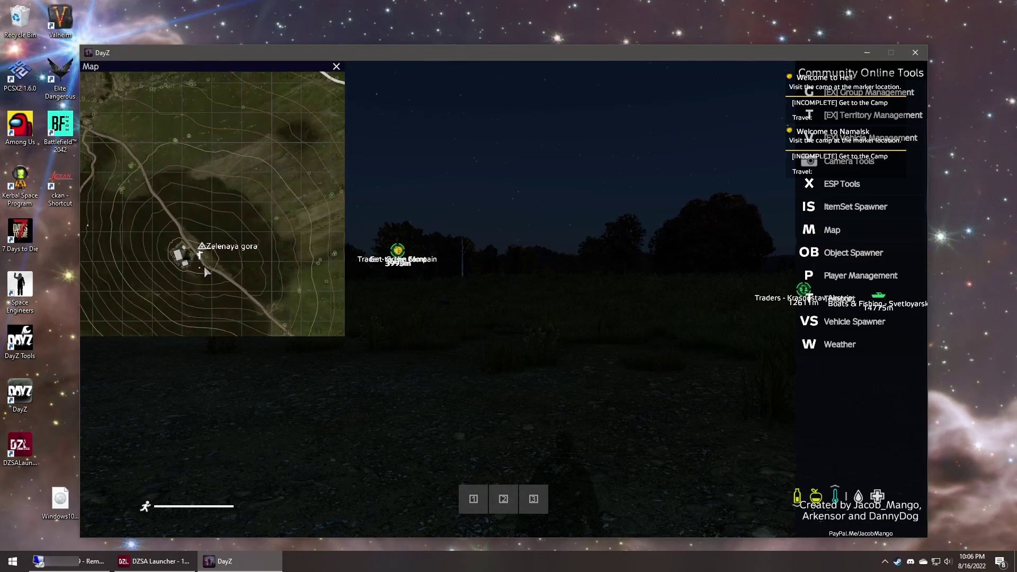
- Teleport to the trader camp near Zelenaya gora and browse the Spraycans trader's stock
{"action": "double_click", "coordinate": [189, 235]}
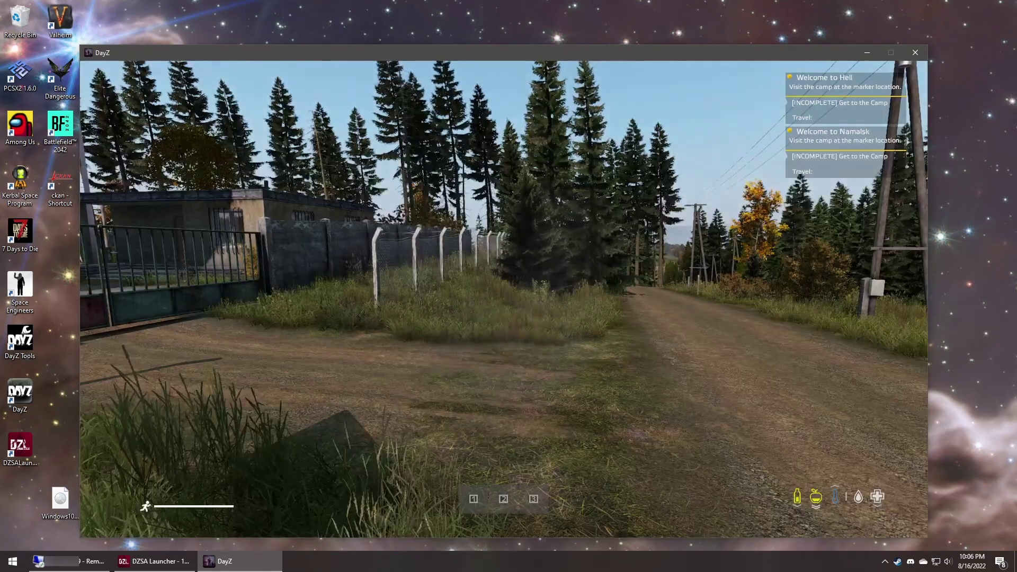
{"action": "key", "text": "w"}
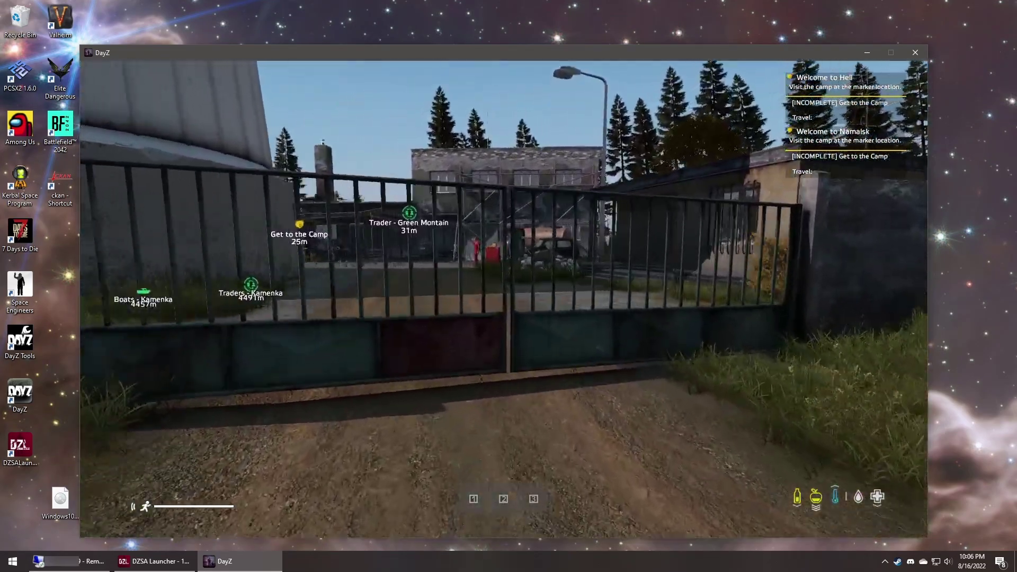
{"action": "key", "text": "f"}
{"action": "key", "text": "w"}
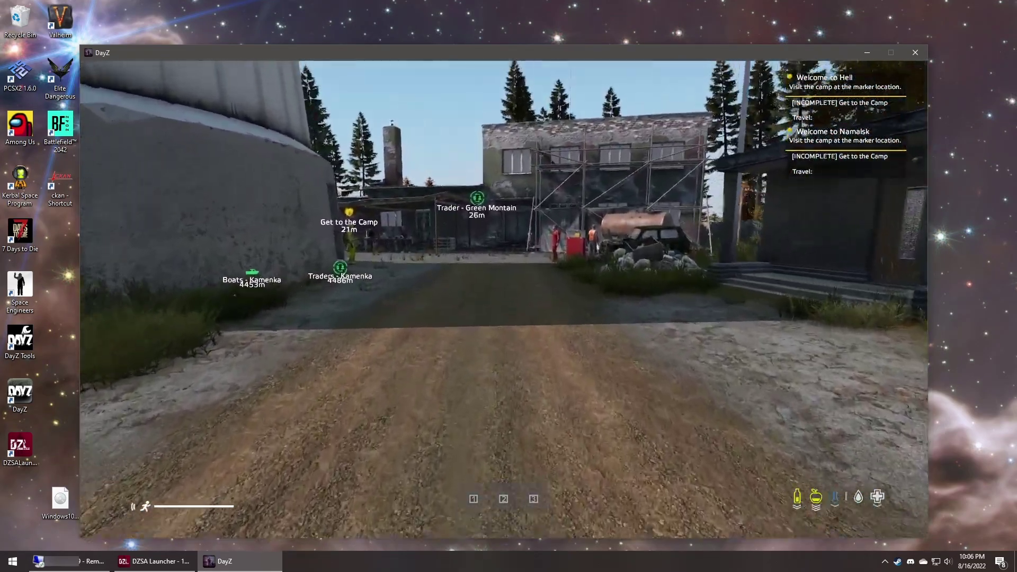
{"action": "key", "text": "w"}
{"action": "key", "text": "KP_Enter"}
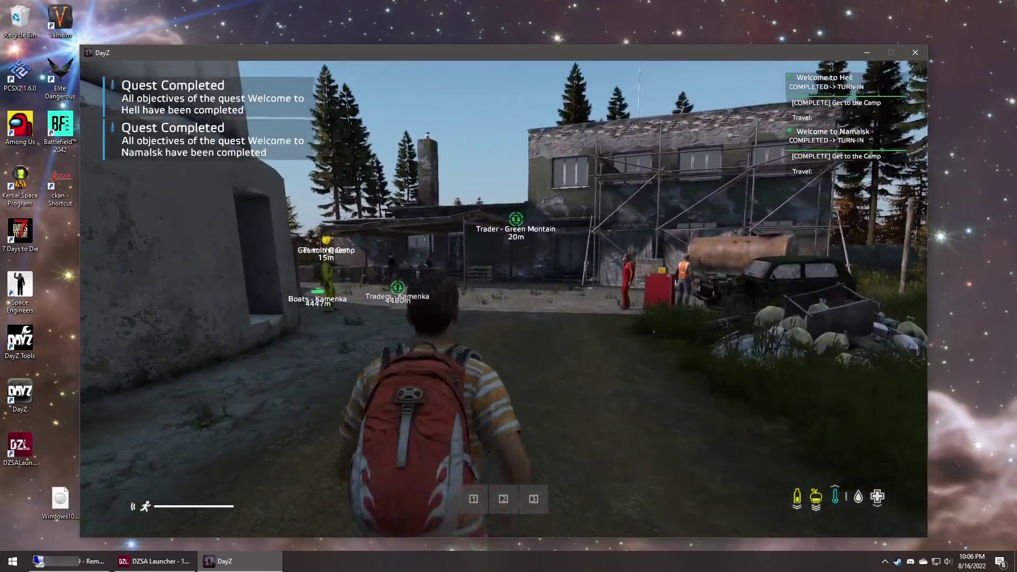
{"action": "key", "text": "w"}
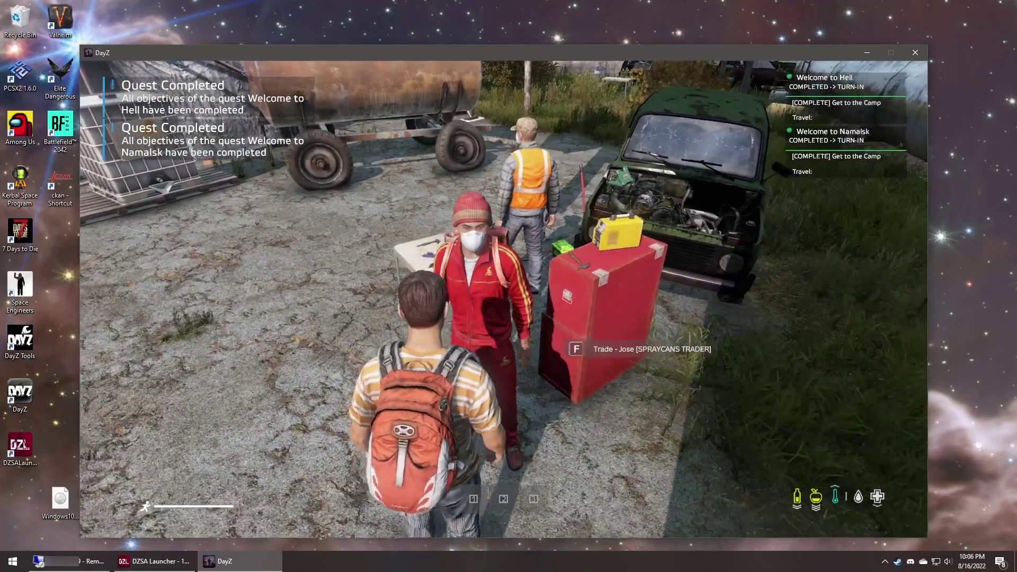
{"action": "key", "text": "f"}
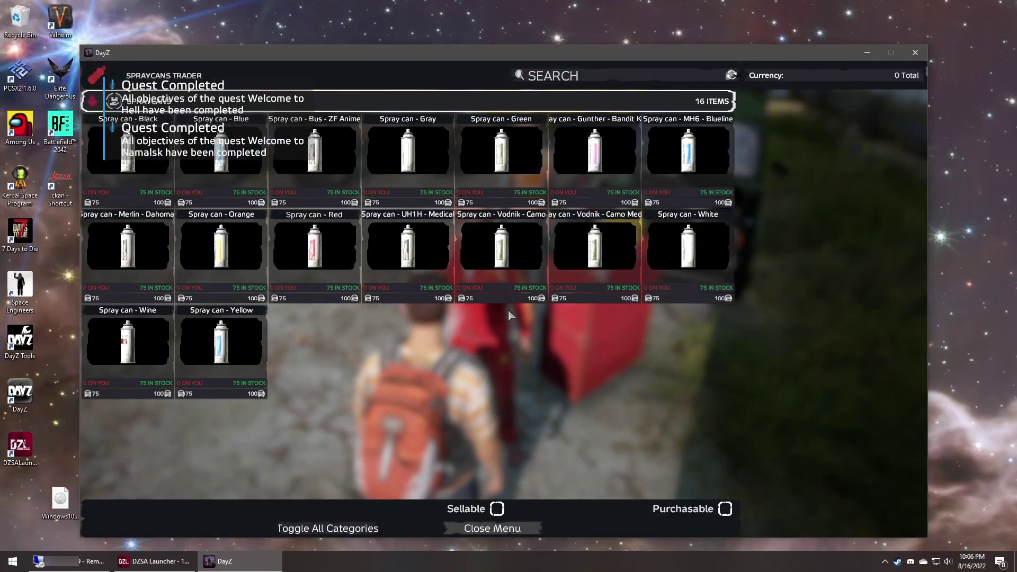
{"action": "key", "text": "Escape"}
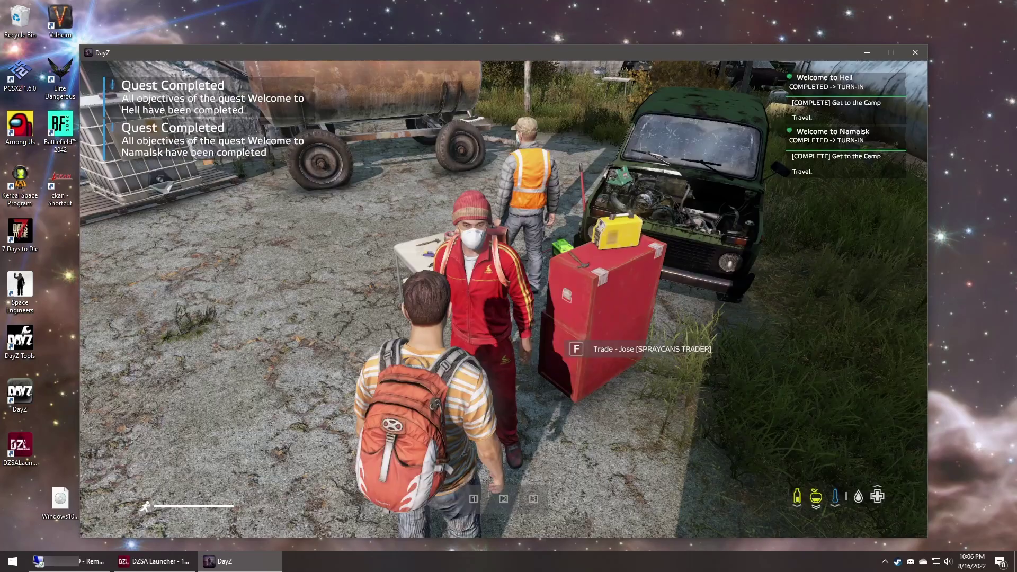
- Browse the Clothing Accessories trader, expanding and collapsing its ARMBANDS category
{"action": "key", "text": "w"}
{"action": "key", "text": "w"}
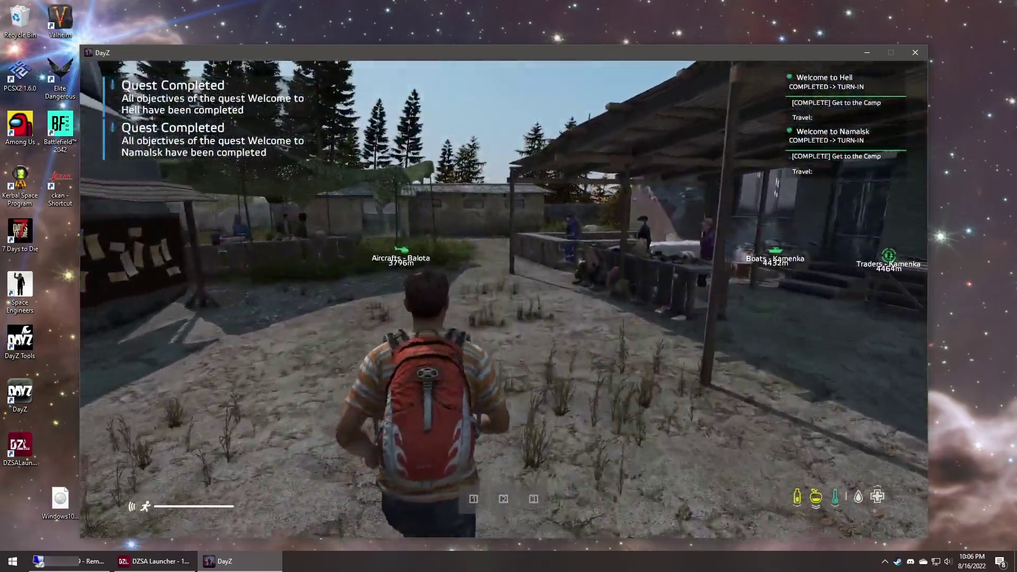
{"action": "key", "text": "w"}
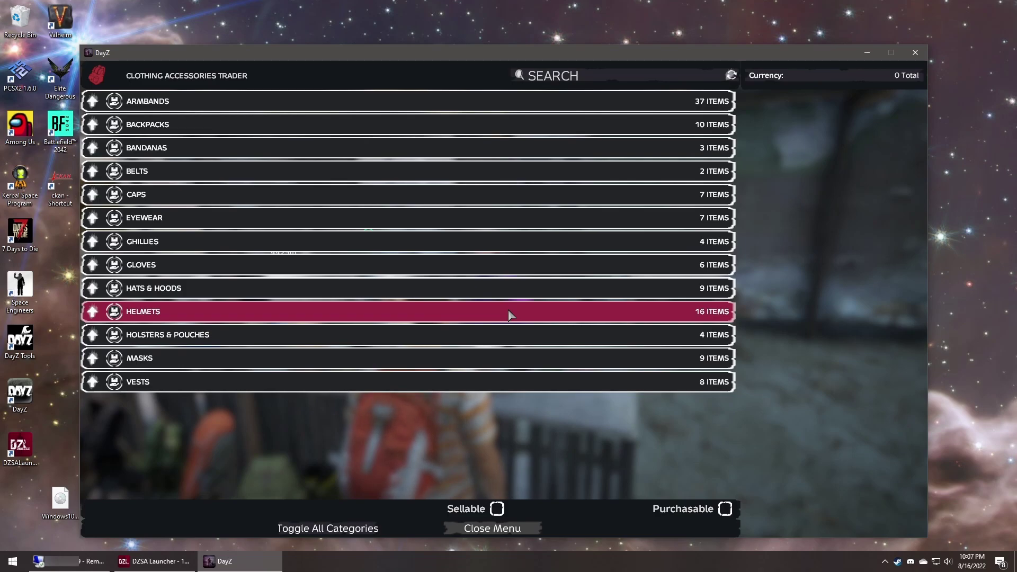
{"action": "left_click", "coordinate": [306, 102]}
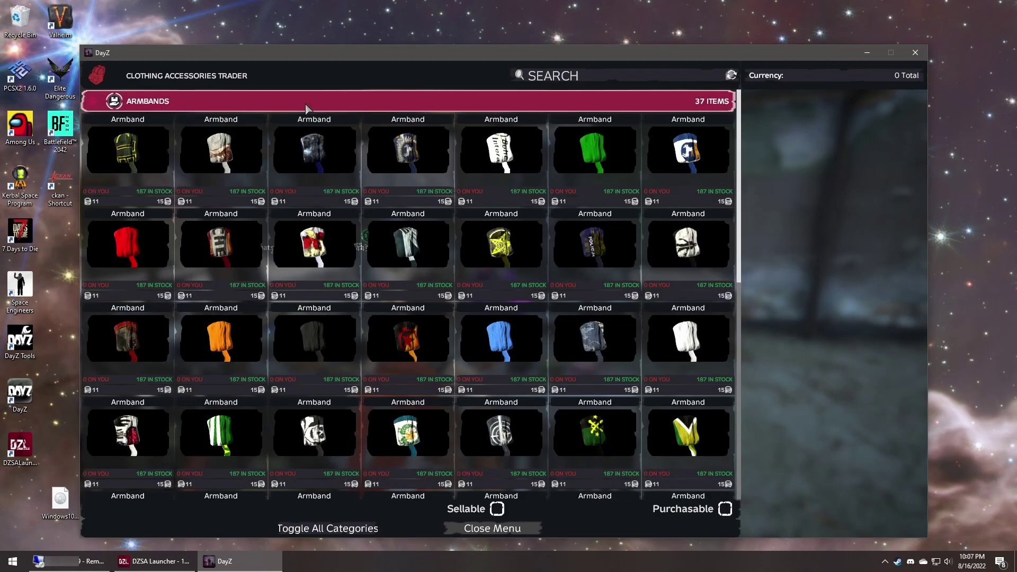
{"action": "left_click", "coordinate": [306, 106]}
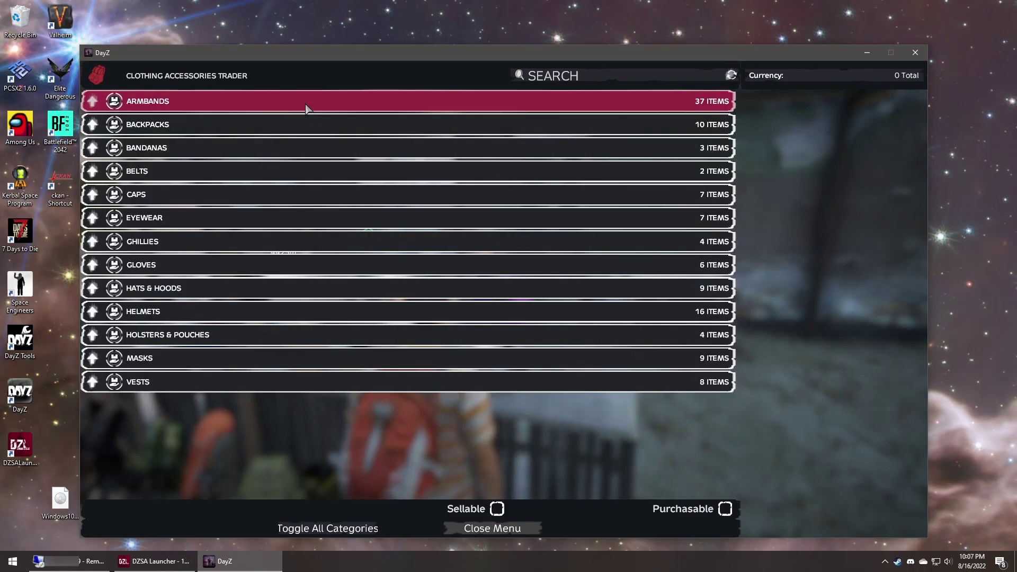
{"action": "key", "text": "Escape"}
- Walk back to the trader table and open the character's inventory
{"action": "key", "text": "w"}
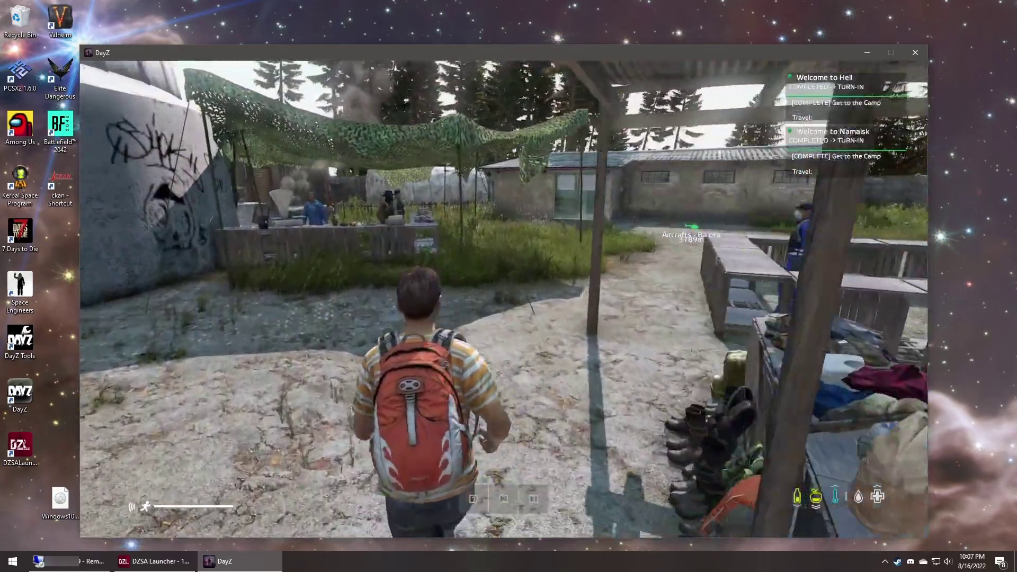
{"action": "key", "text": "w"}
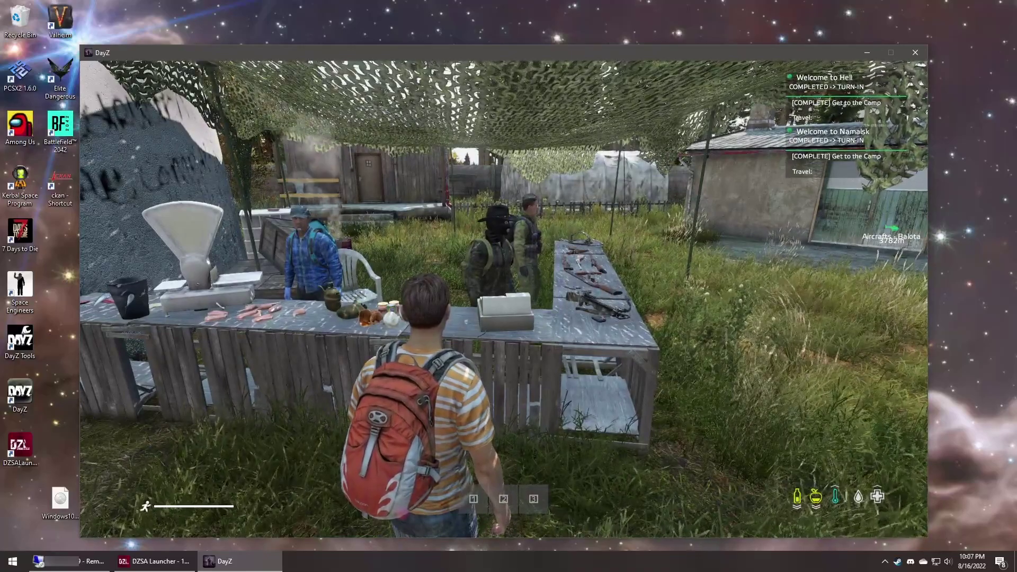
{"action": "key", "text": "Tab"}
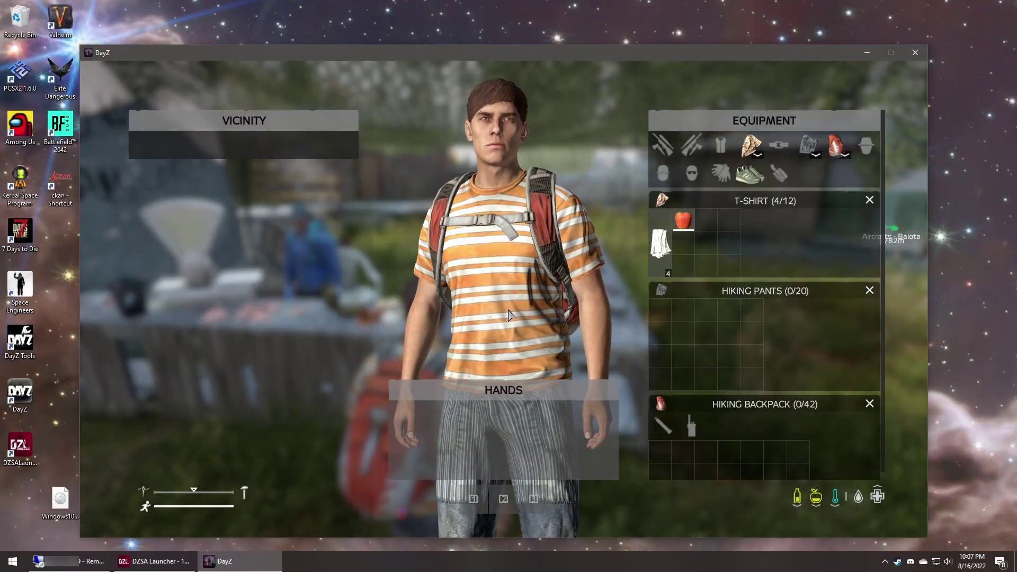